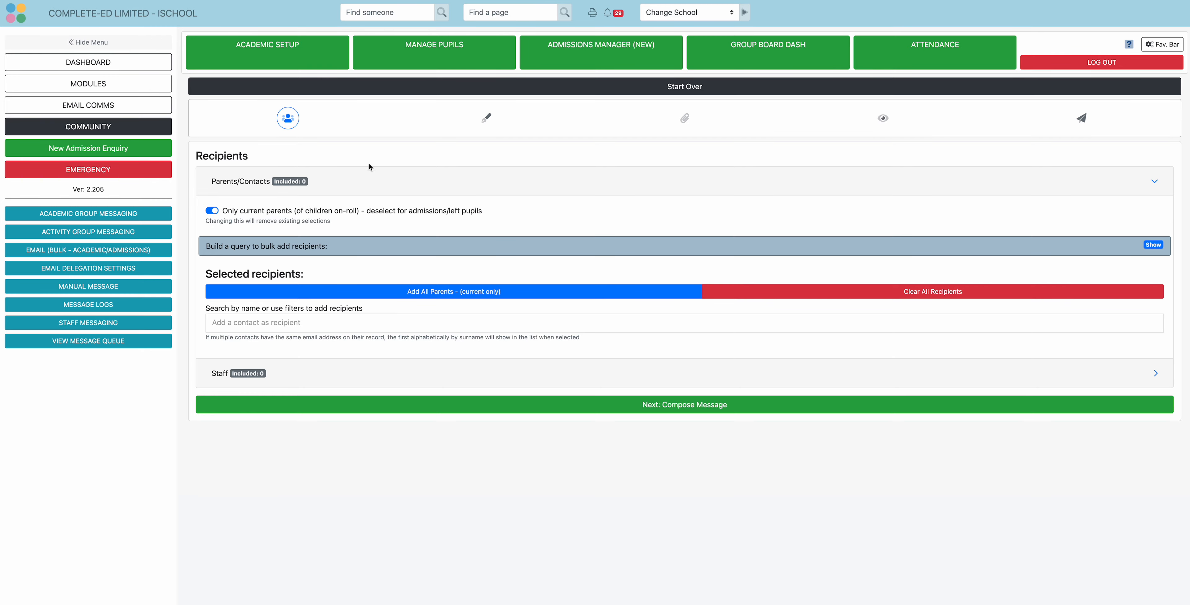
Open the email composer for individual contacts and switch it to the bulk version.
left_click(105, 111)
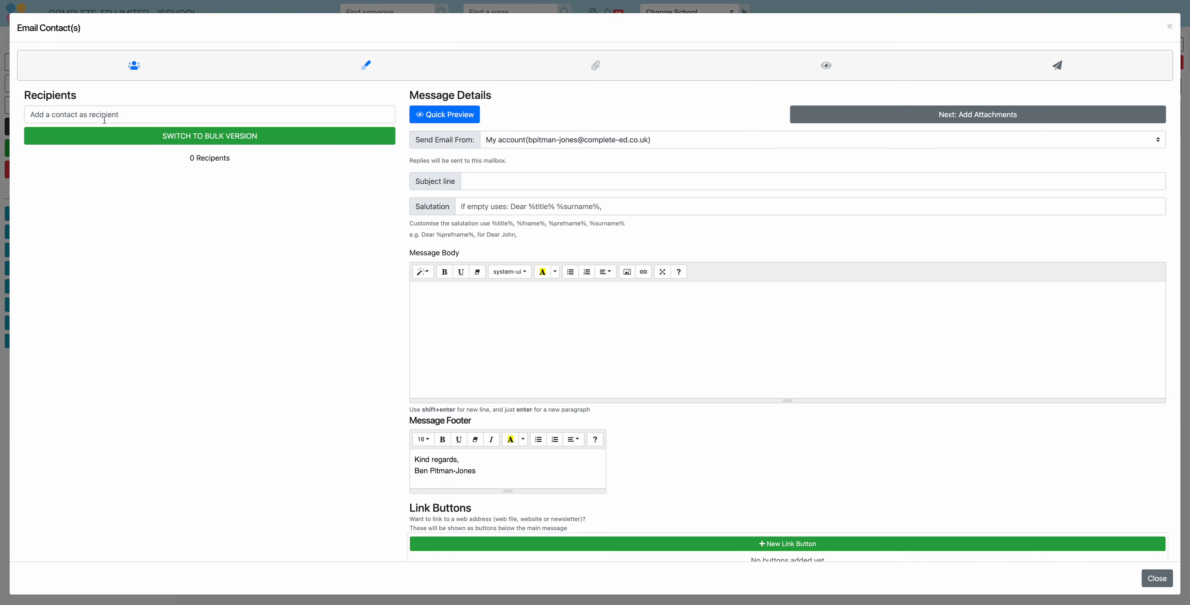
left_click(200, 138)
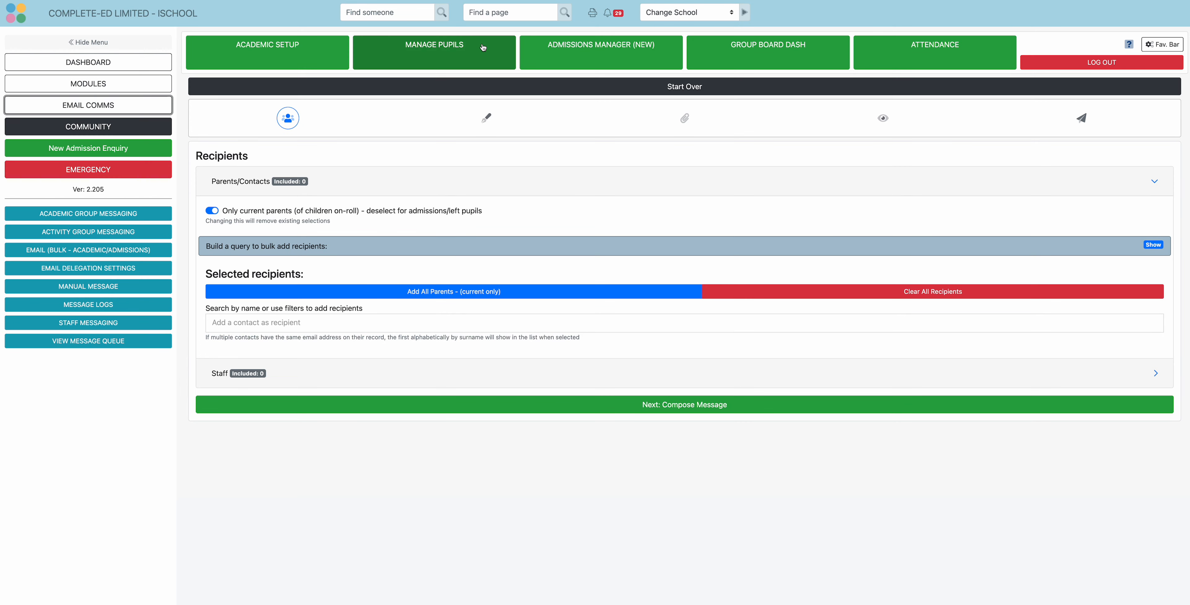
Find a parent's contact record by surname, start an email to that parent and switch it to the bulk version.
left_click(383, 10)
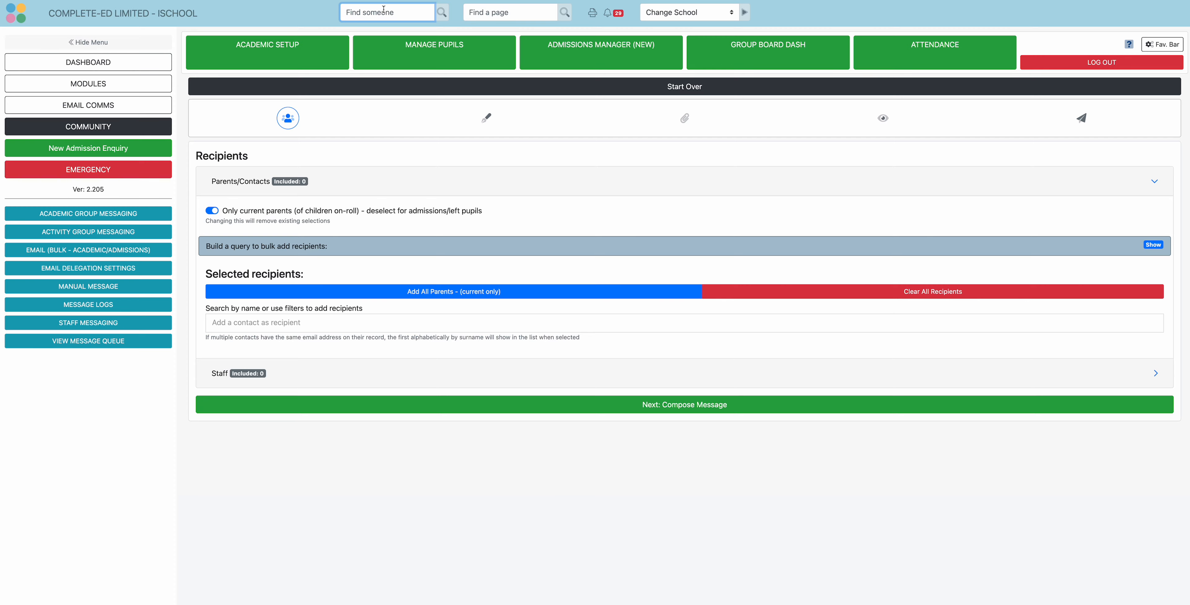
type("pot")
left_click(386, 30)
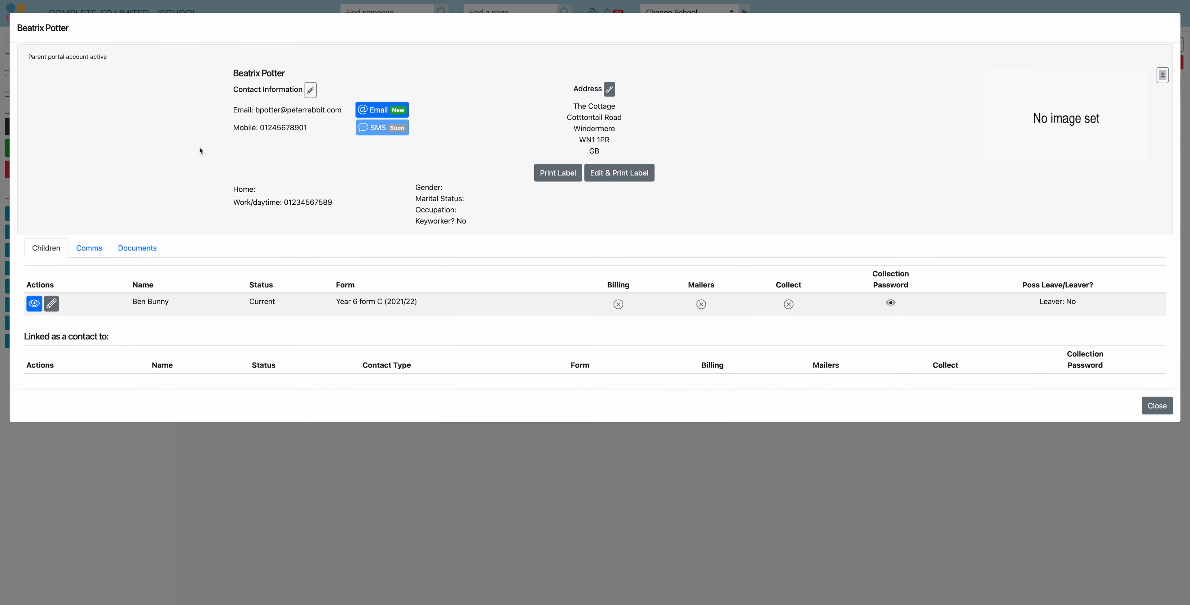
left_click(374, 110)
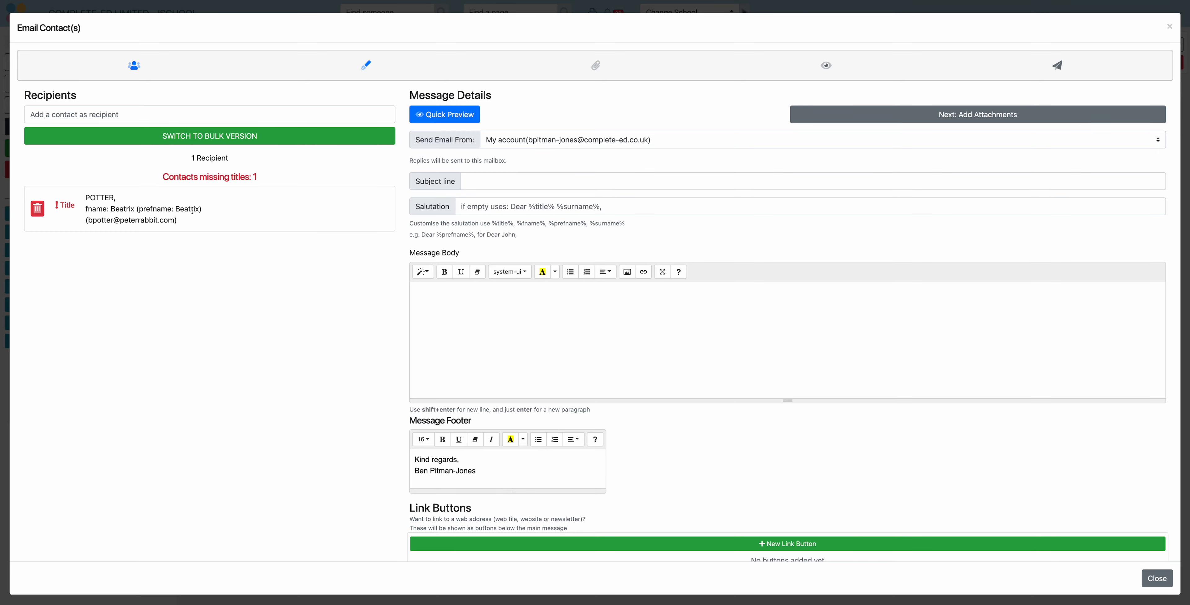
left_click(198, 138)
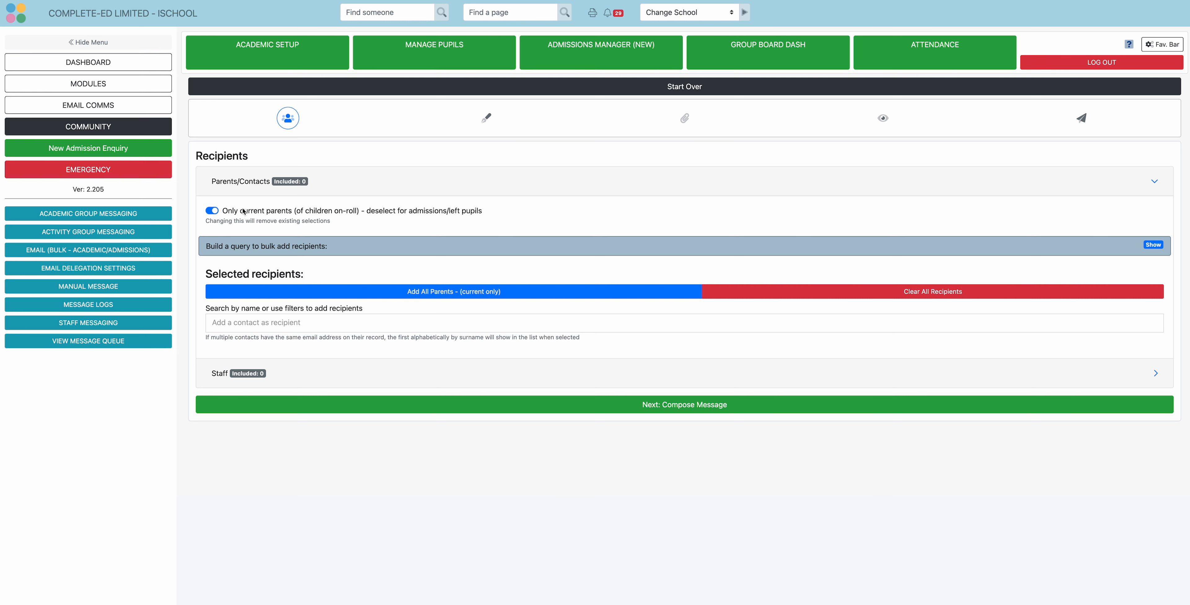
View the recipient options for Staff and return to the Parents/Contacts section.
left_click(228, 184)
left_click(228, 183)
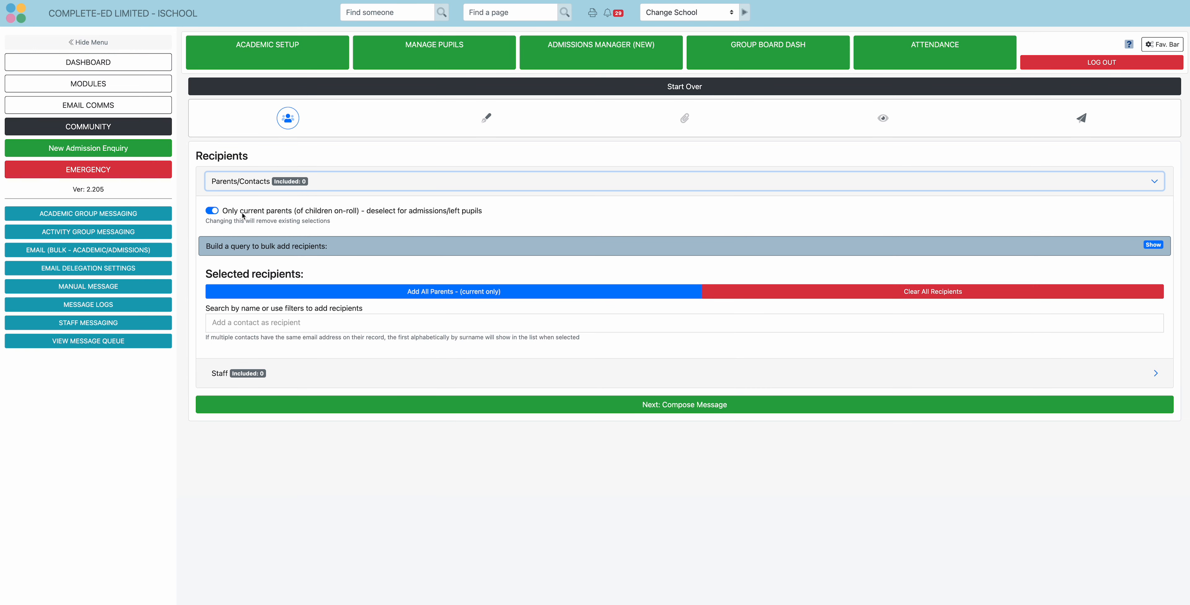
left_click(216, 374)
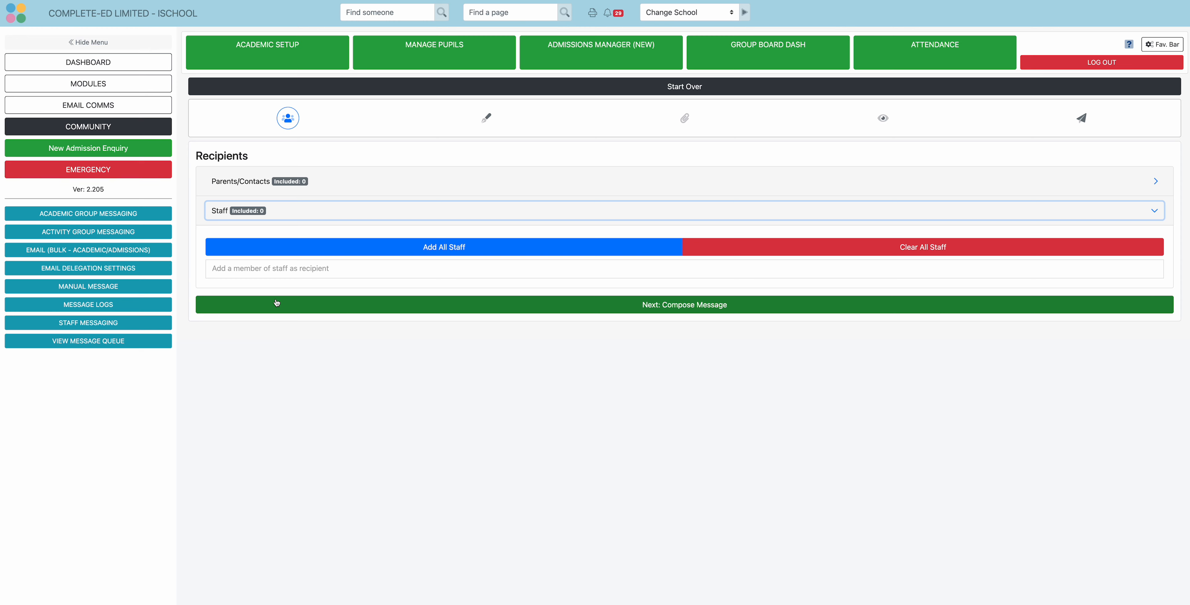
left_click(217, 213)
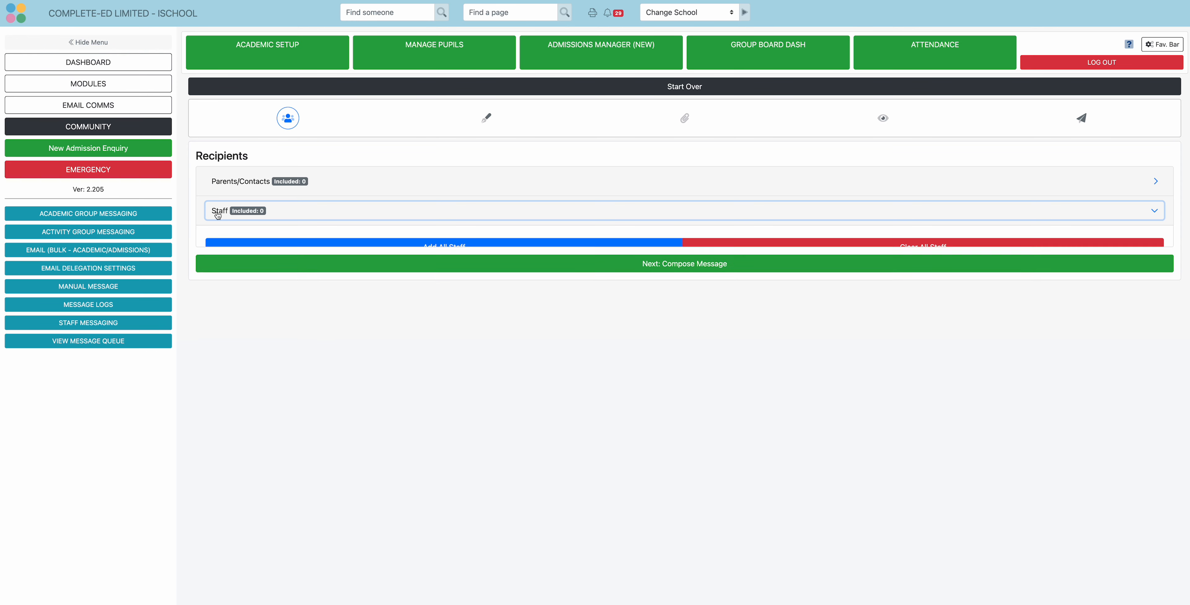
left_click(227, 187)
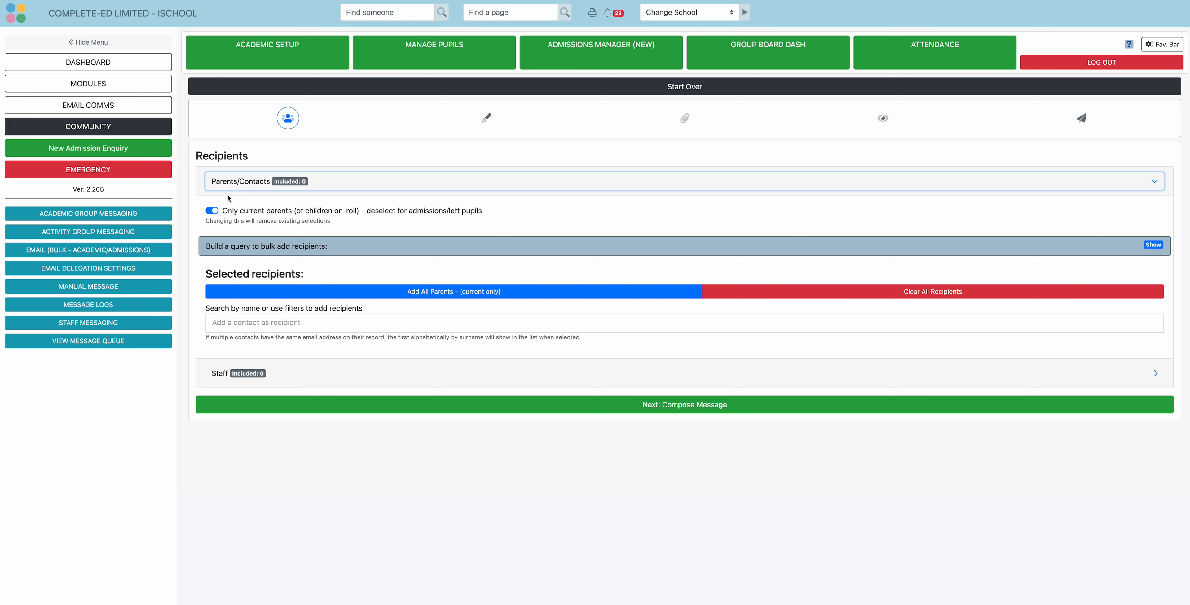
Try the current-parents-only option off and on, and briefly show the query builder for bulk adding recipients.
left_click_drag(239, 215, 285, 213)
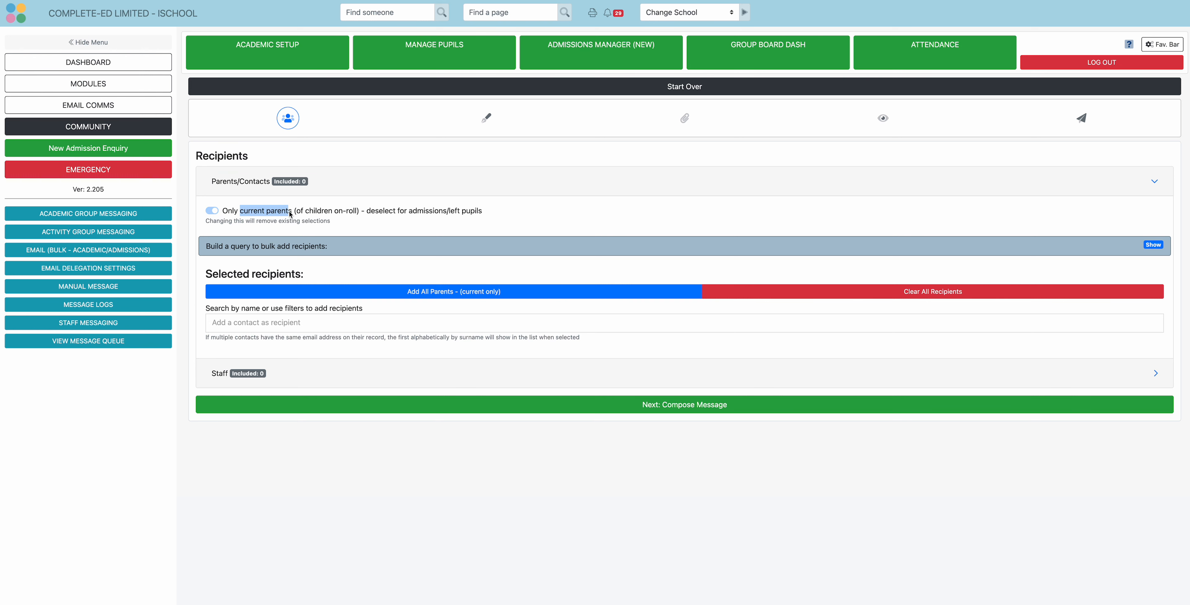
left_click(310, 214)
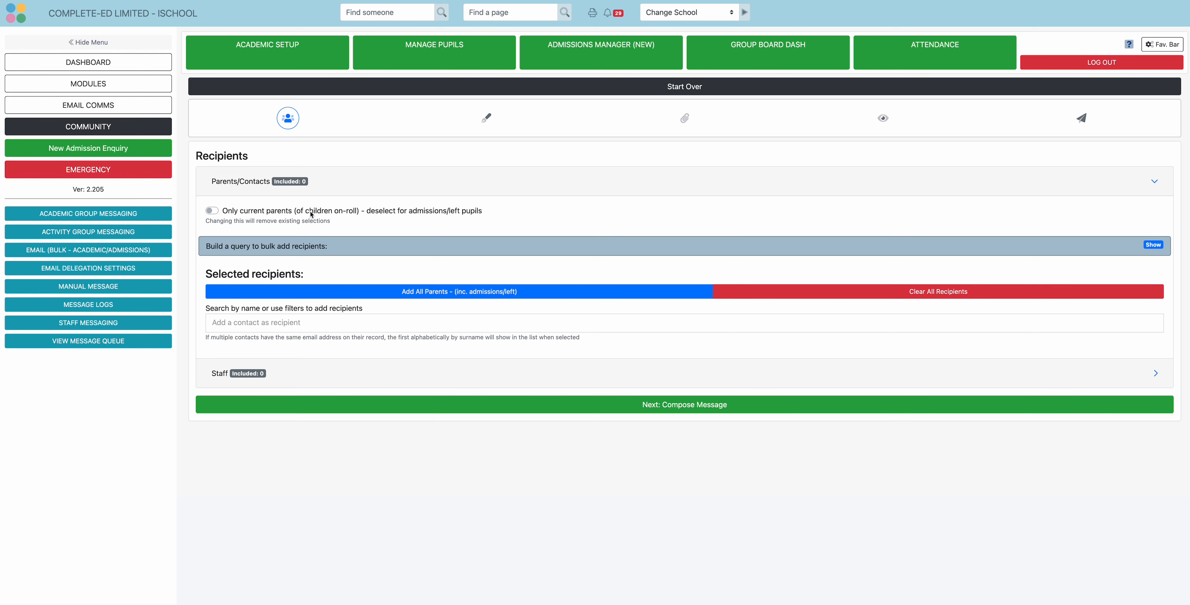
left_click(311, 215)
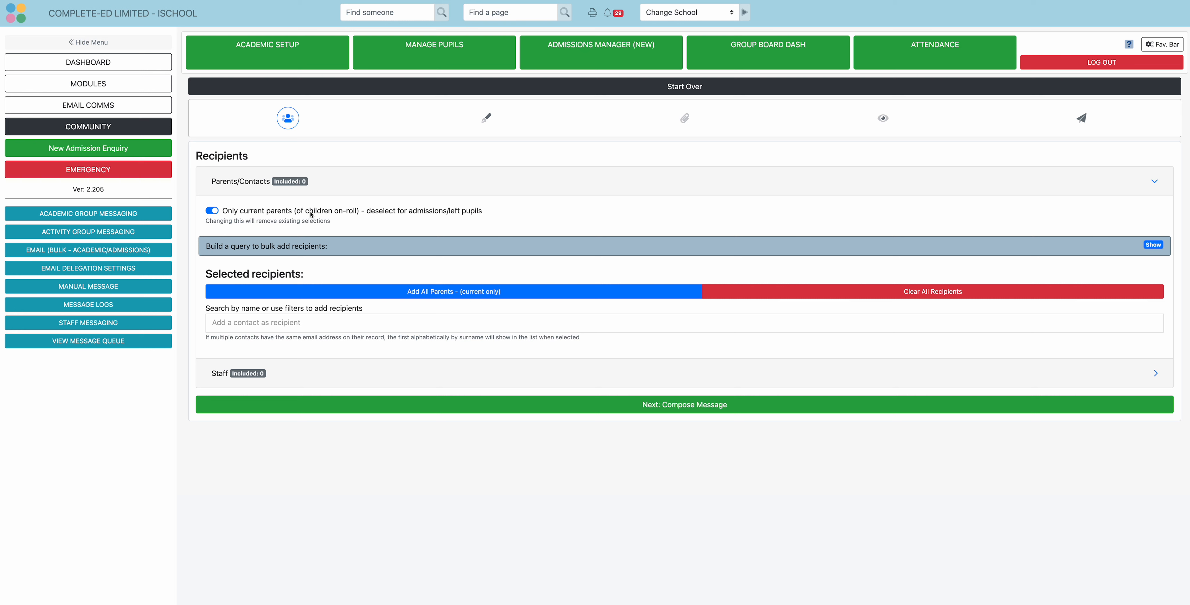
left_click(212, 211)
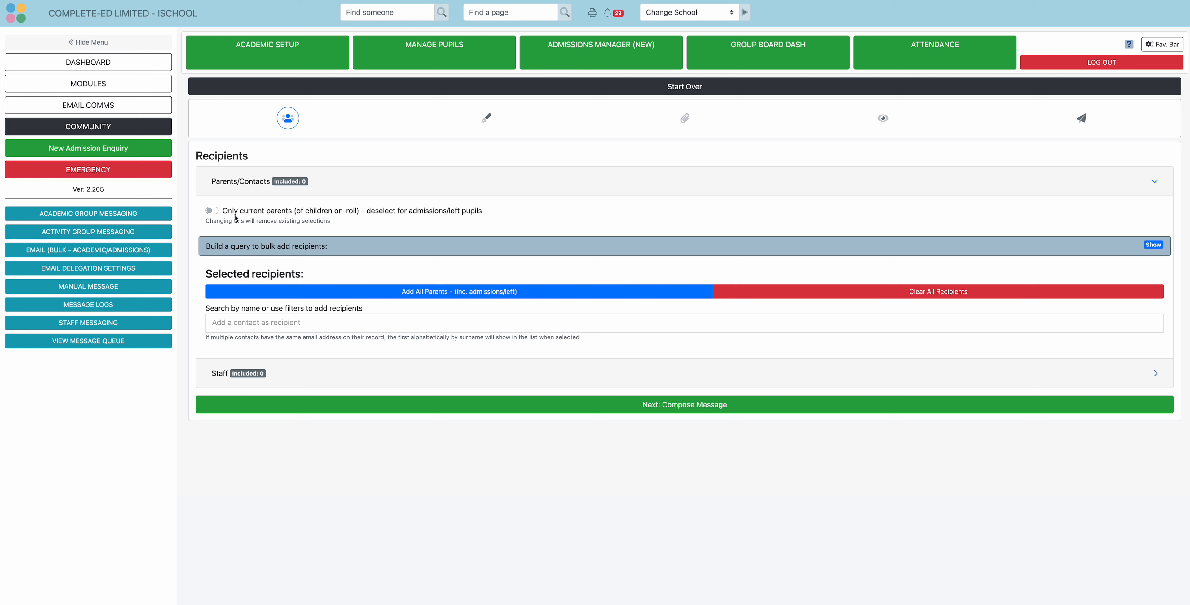
left_click(237, 214)
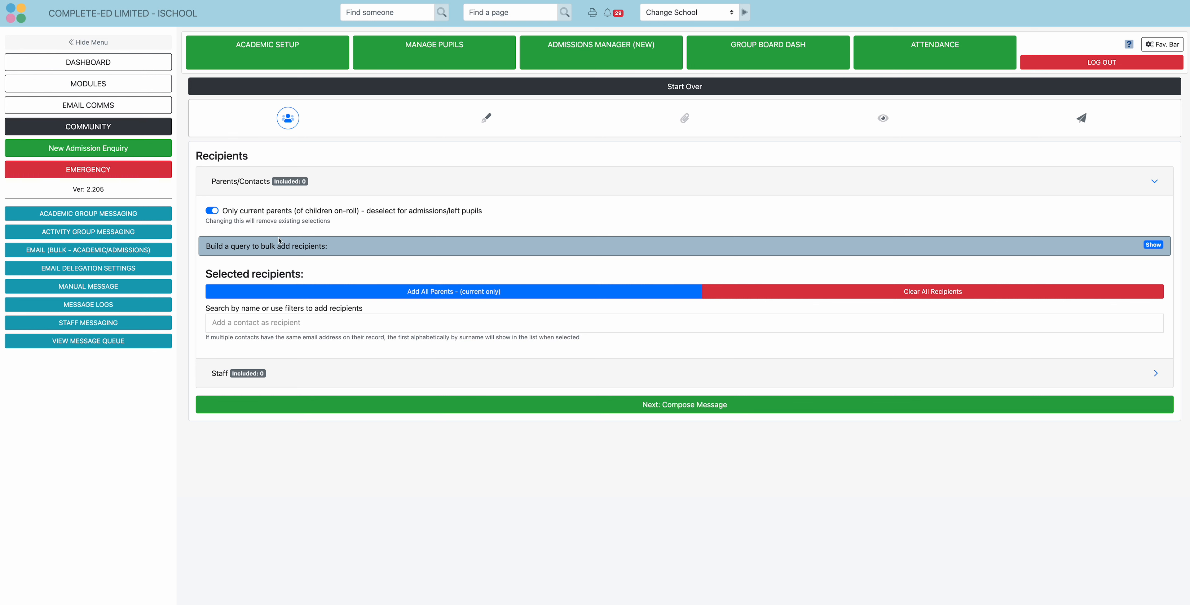
left_click(303, 250)
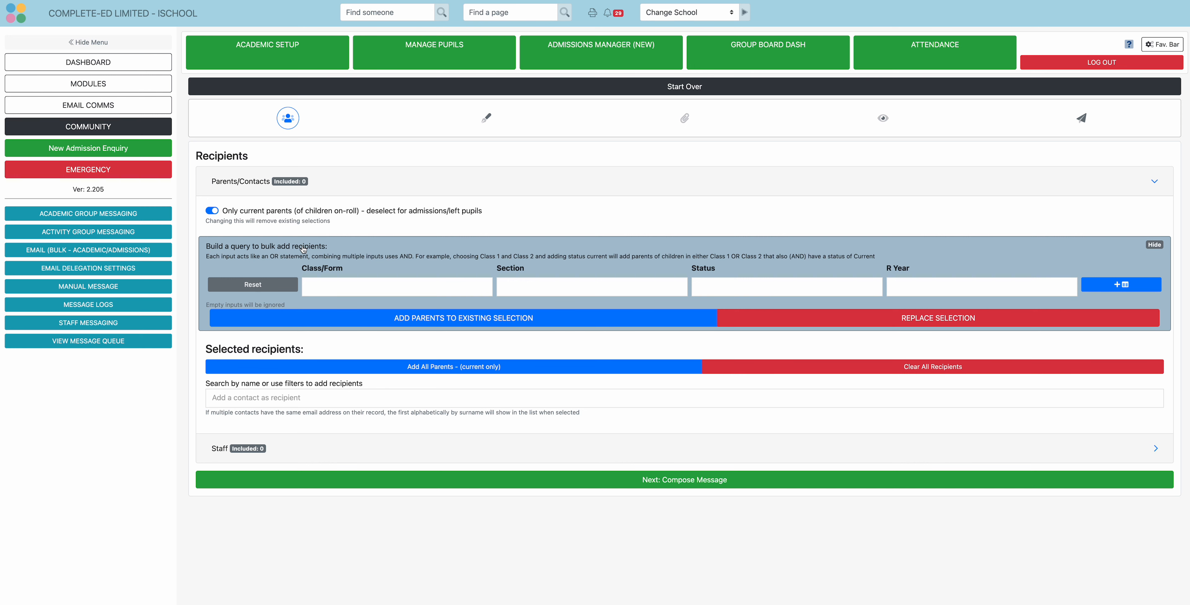
left_click(304, 250)
Find a contact by the parent's surname, add that parent as a recipient and remove the entry again.
left_click(323, 326)
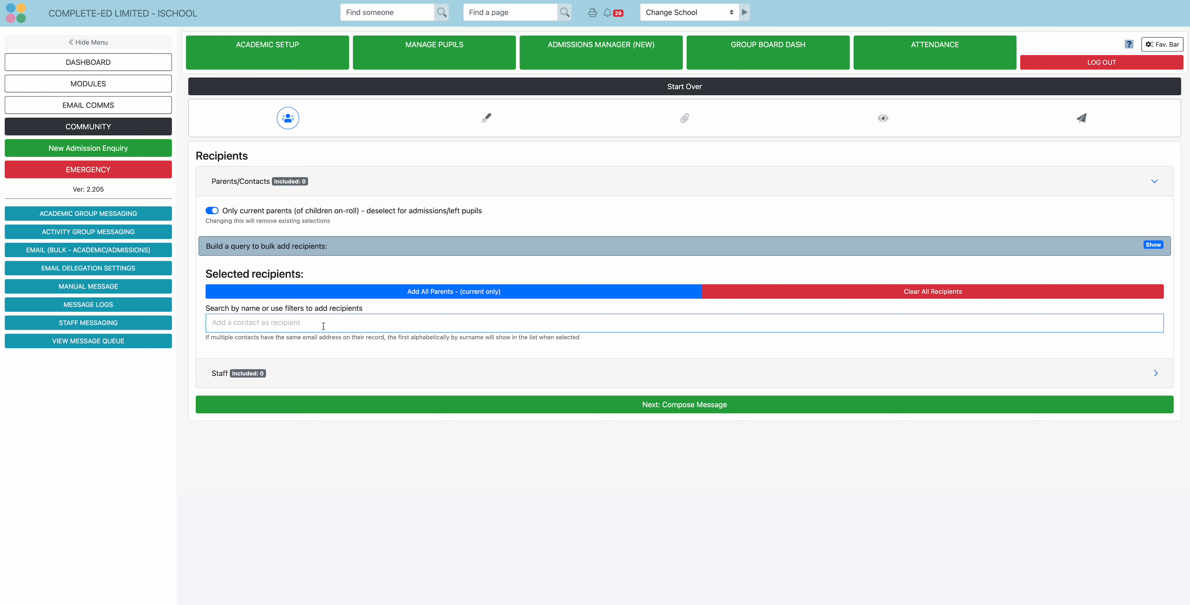
type("pot")
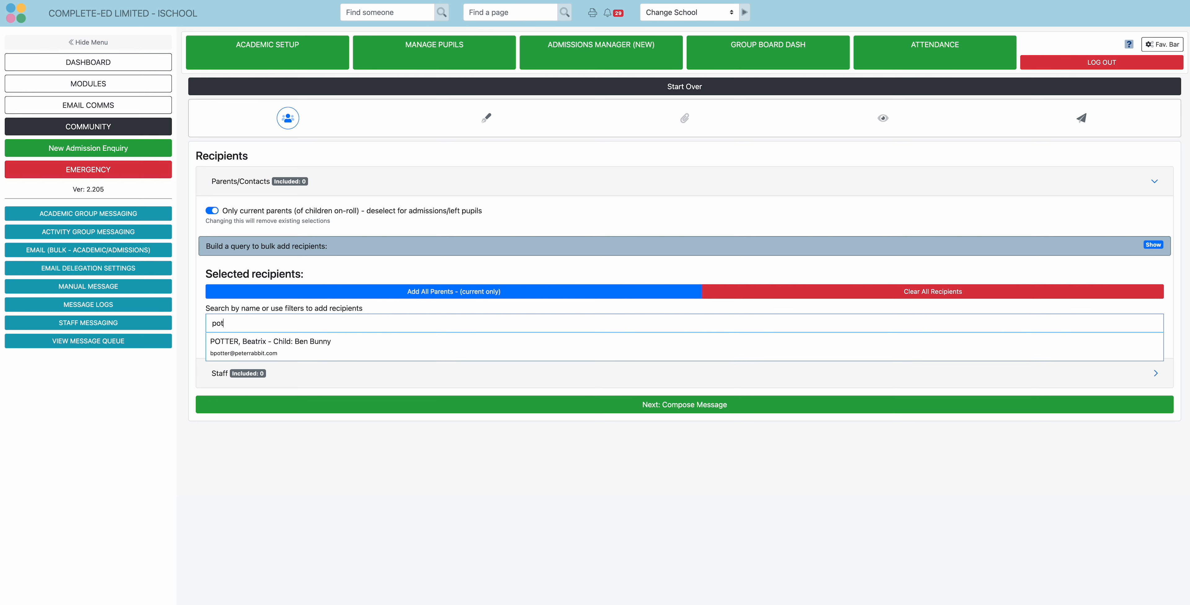
left_click(325, 348)
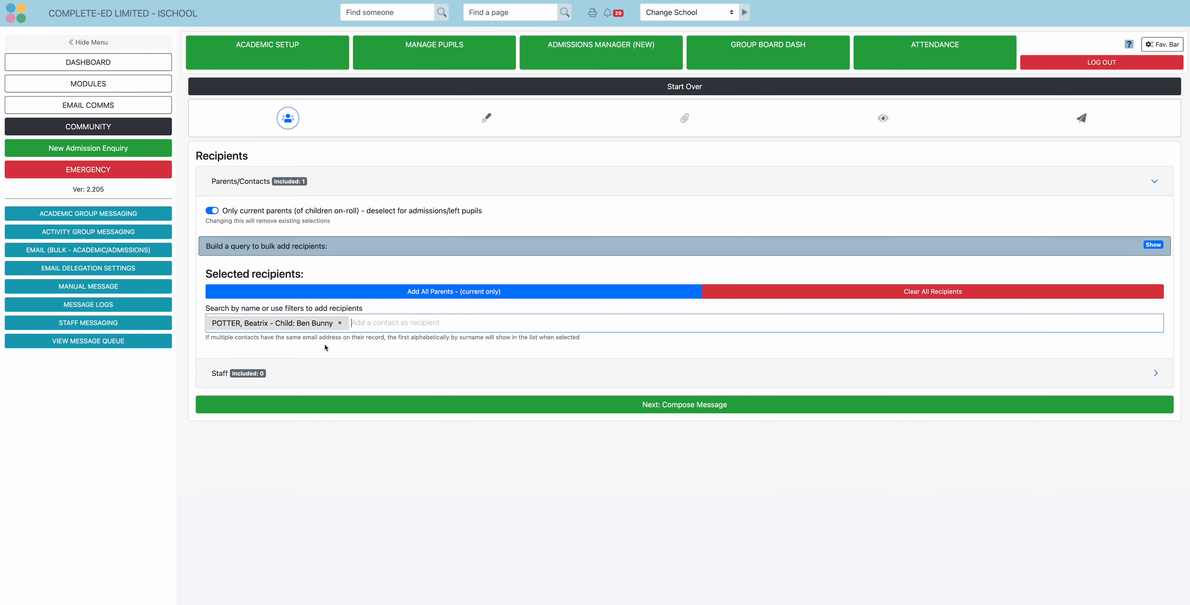
left_click(339, 323)
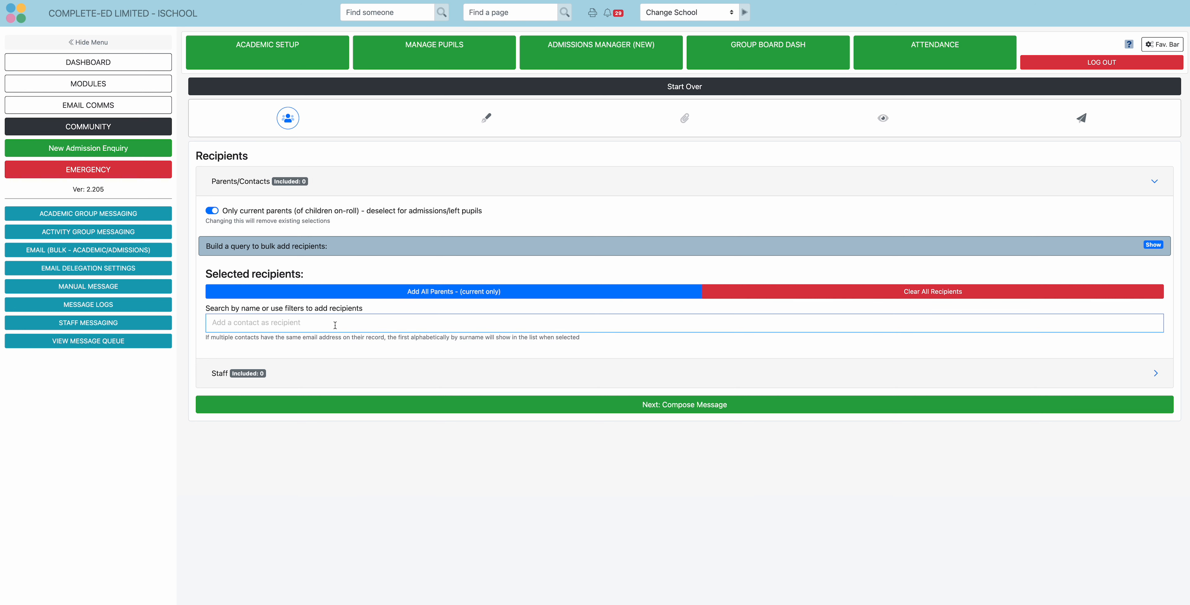
Find the parent by the child's surname, add them as a recipient and take them off the list again.
type("bunn")
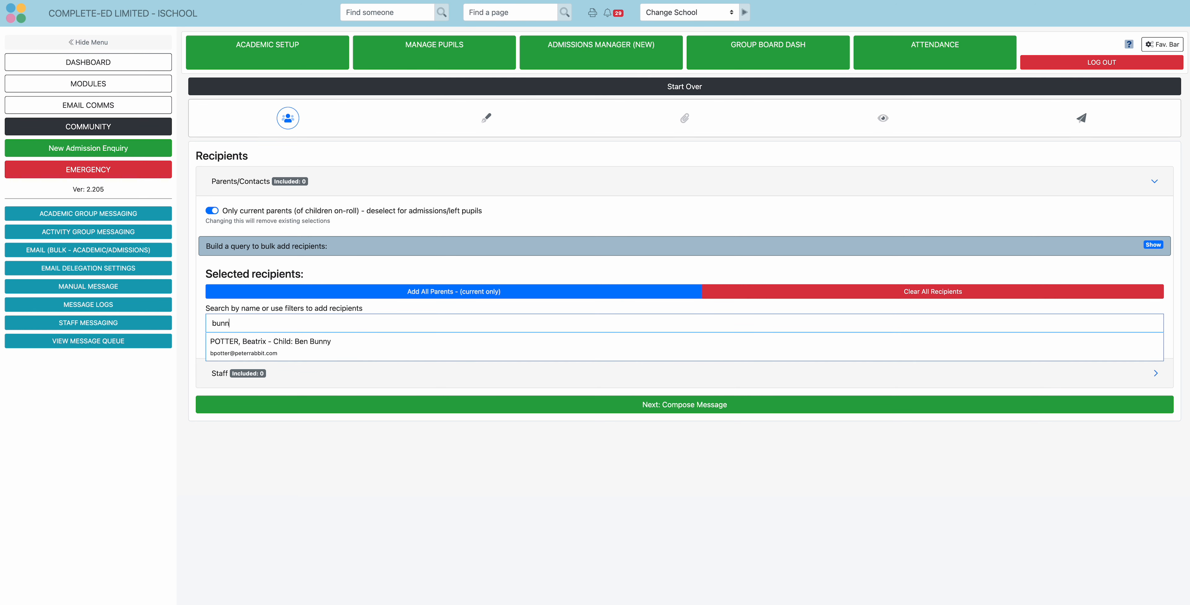
left_click(356, 344)
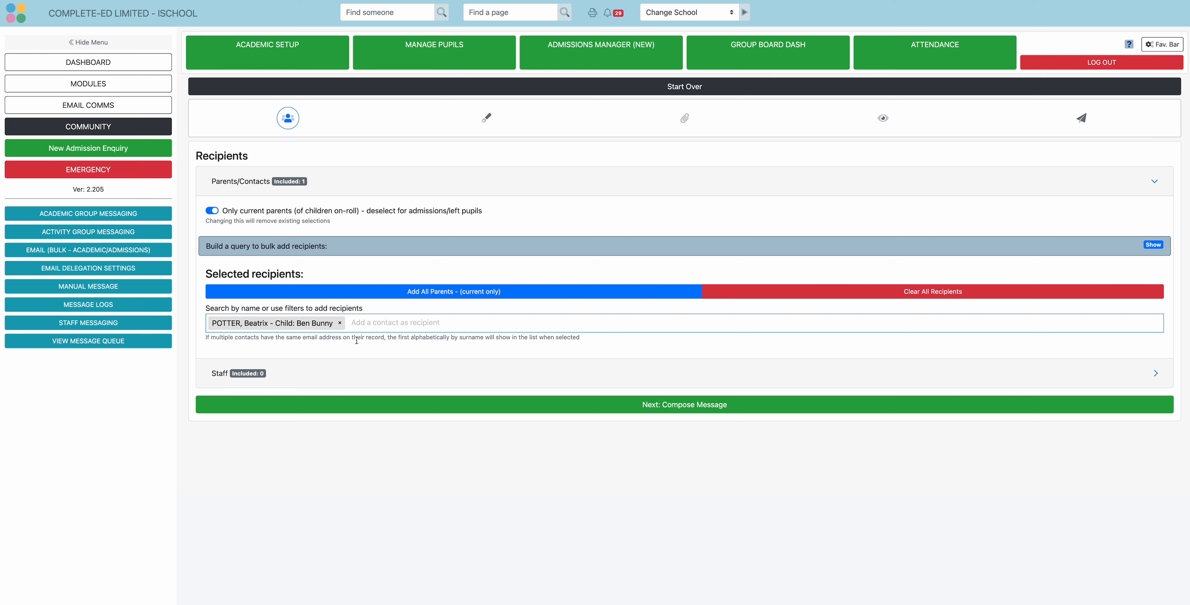
left_click(340, 323)
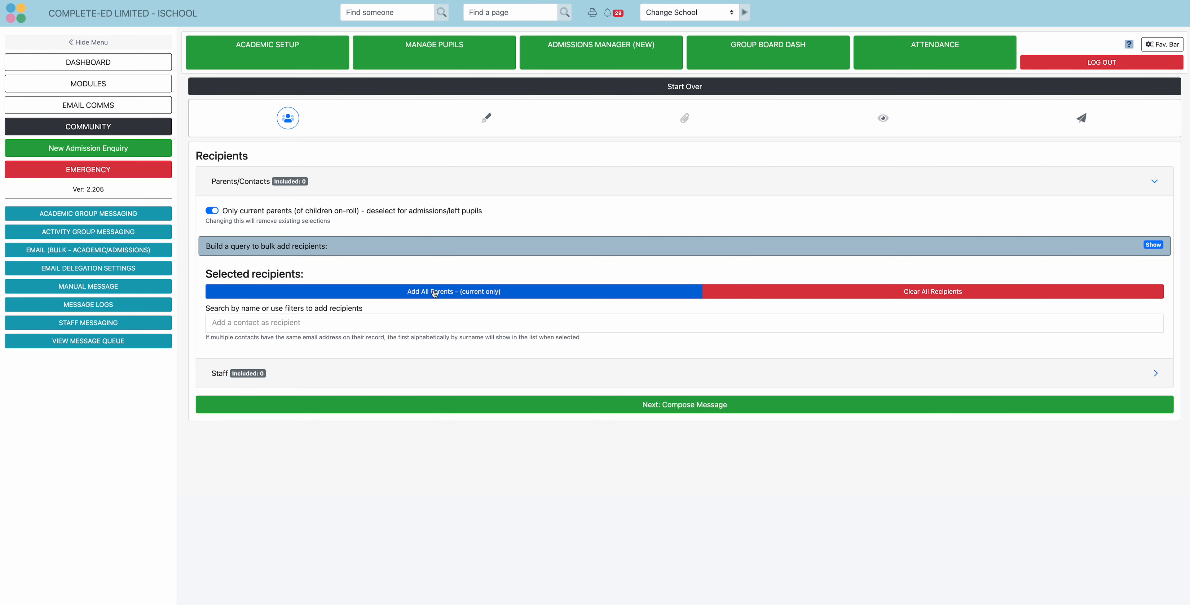
Add all current parents as recipients and remove the contact flagged as missing a title.
left_click(434, 293)
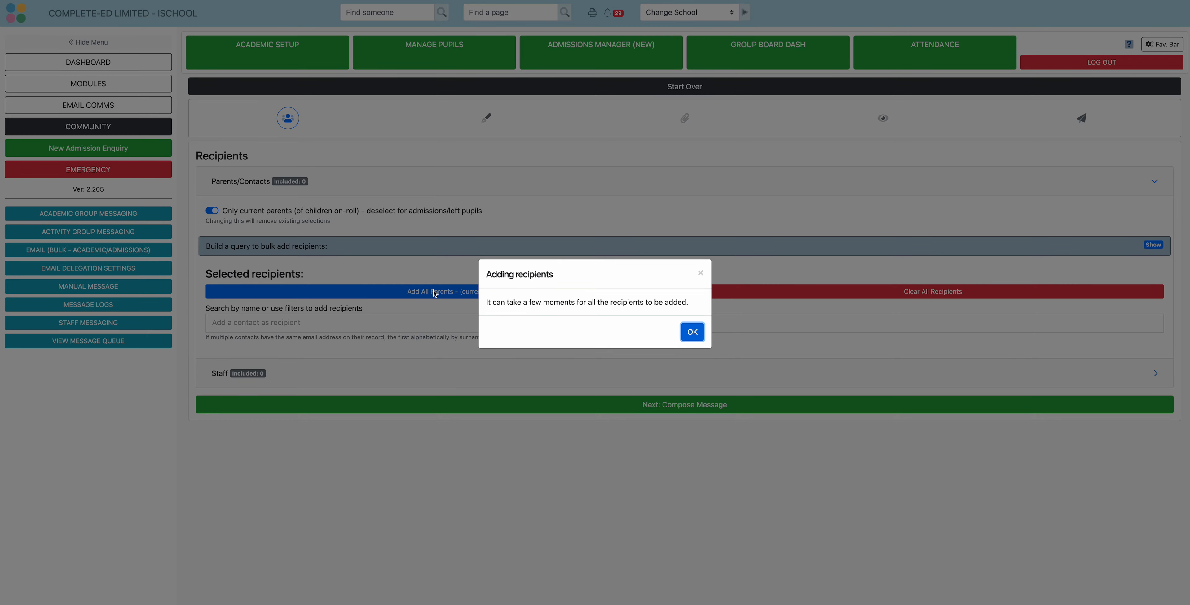
left_click(691, 331)
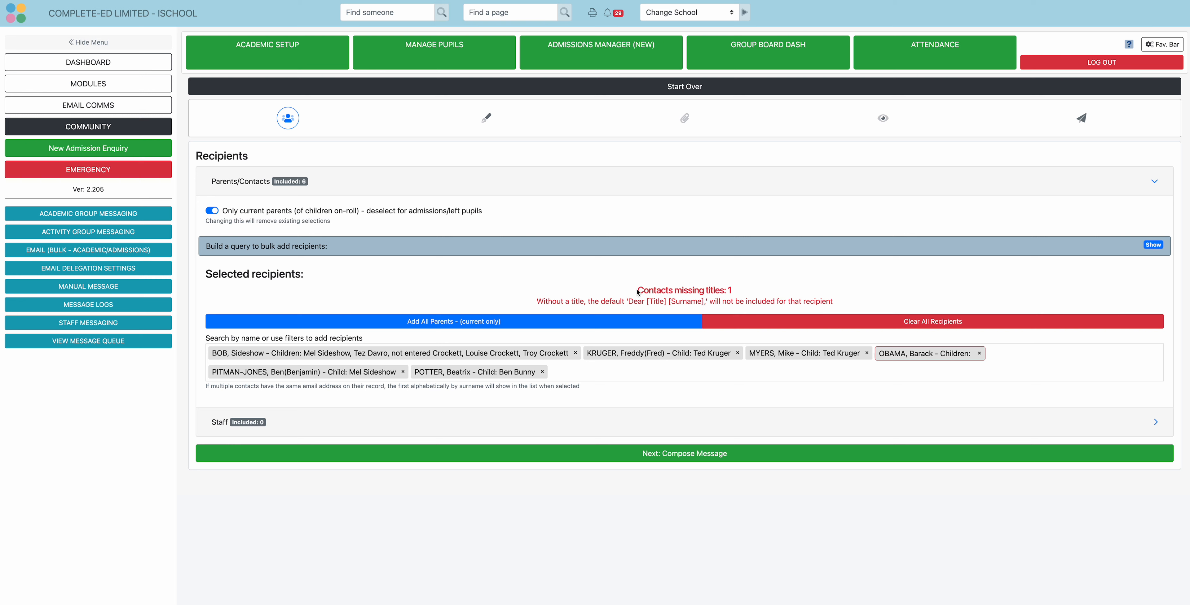
left_click_drag(638, 292, 731, 292)
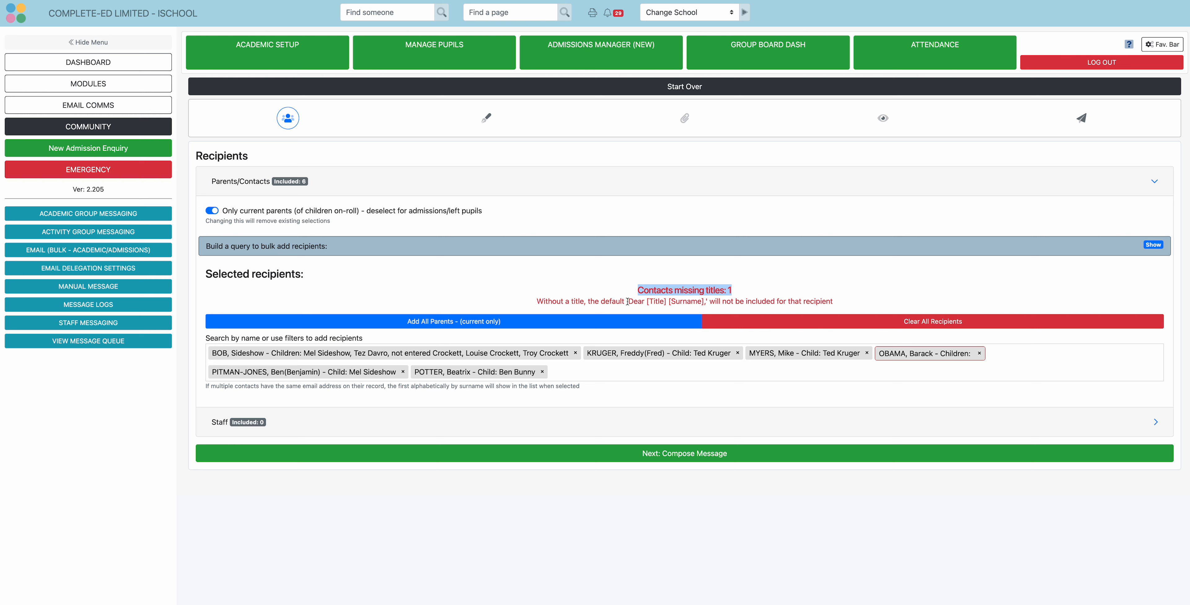
left_click_drag(629, 303, 643, 303)
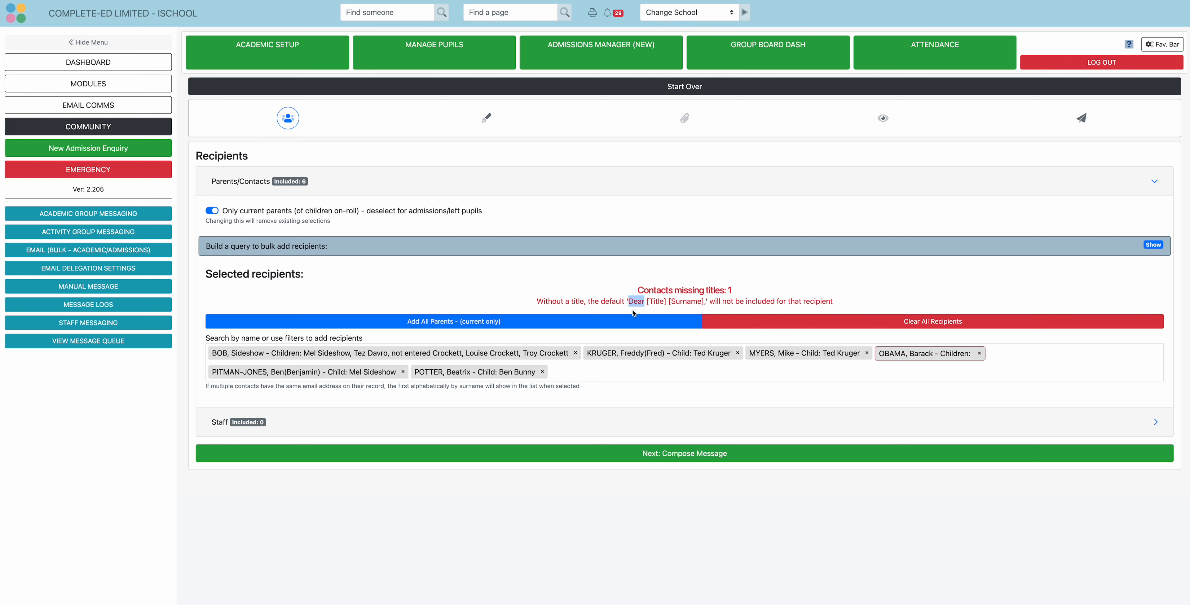
left_click(570, 298)
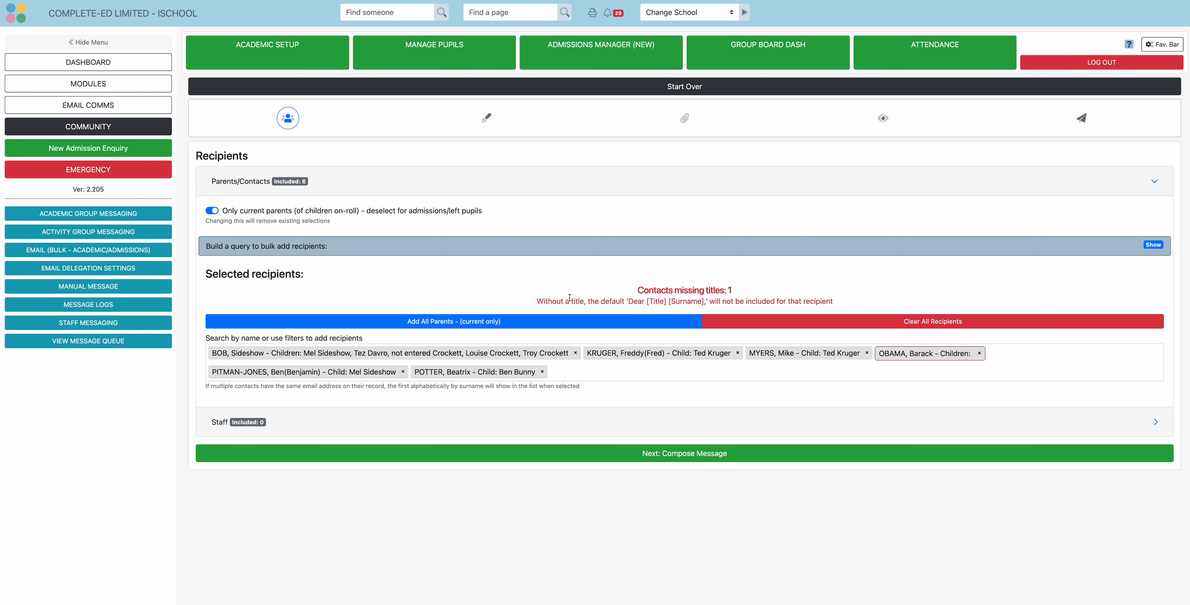
left_click(979, 354)
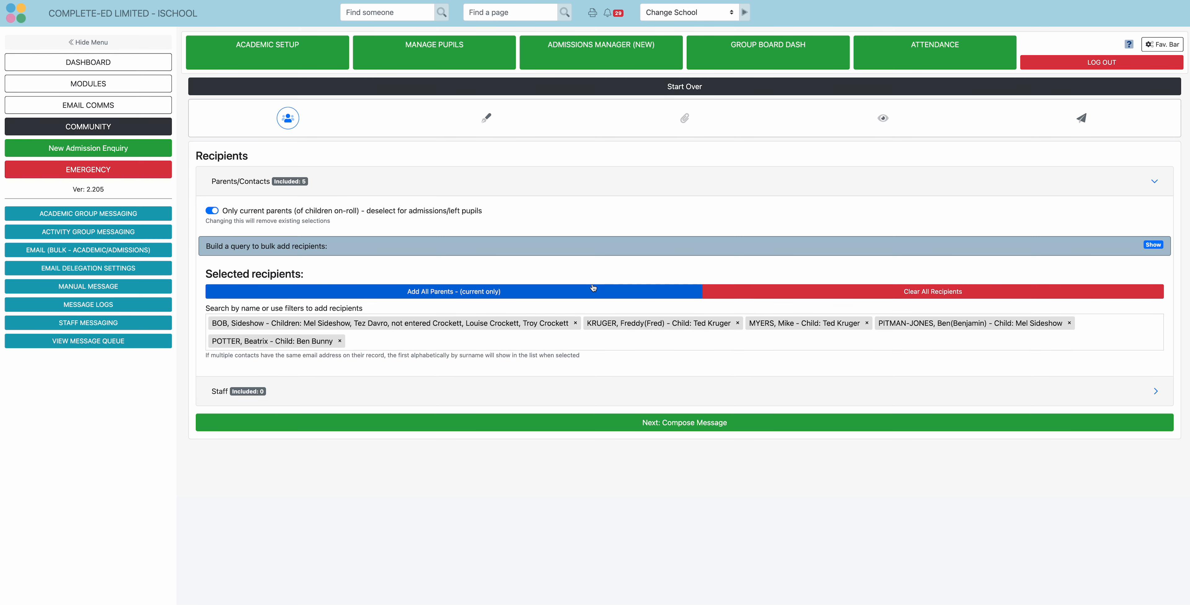
Add all current parents to the selection again and clear the whole recipient list.
left_click(551, 292)
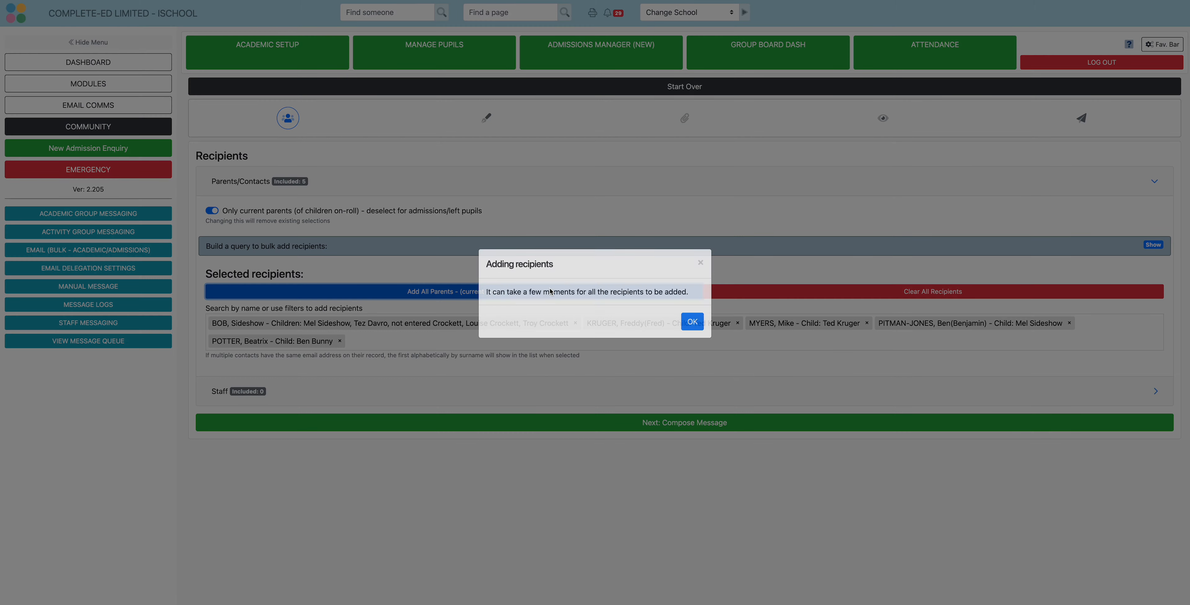
left_click(692, 331)
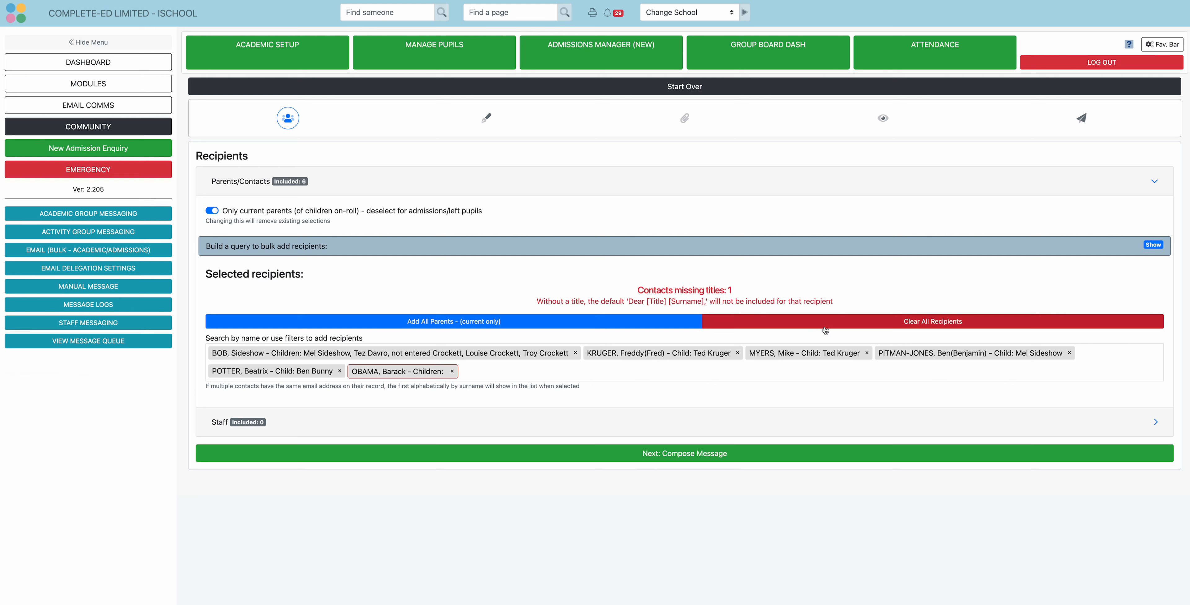
left_click(915, 324)
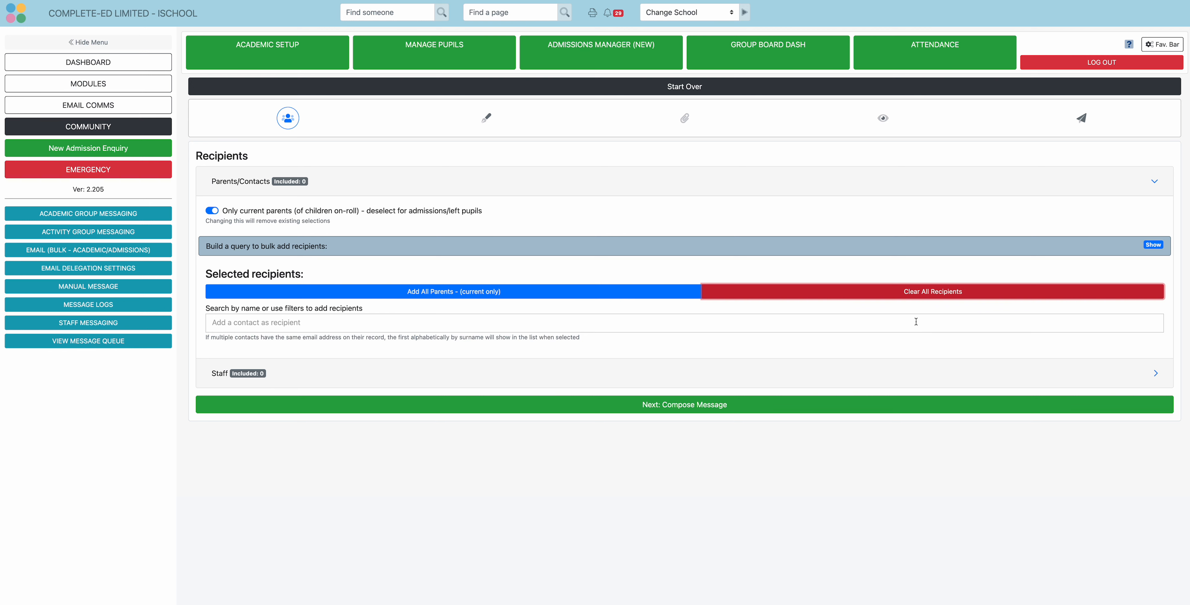
Build a bulk recipient query for the classes Year 5 form A and Year 5 form B and add the matching parents to the selection.
left_click(290, 251)
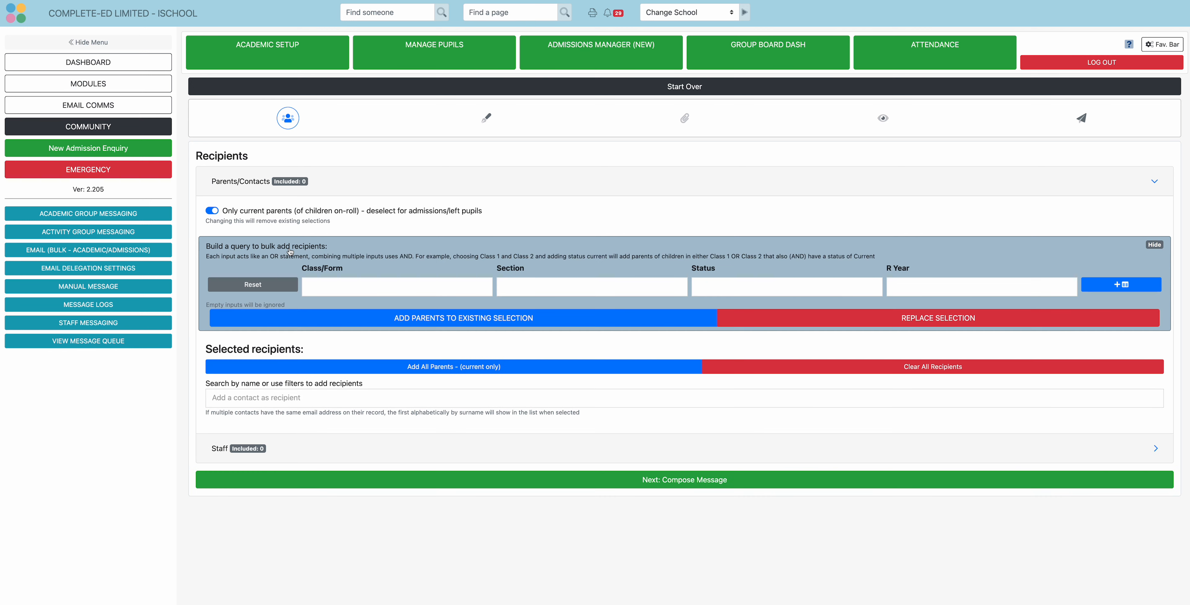
left_click(355, 287)
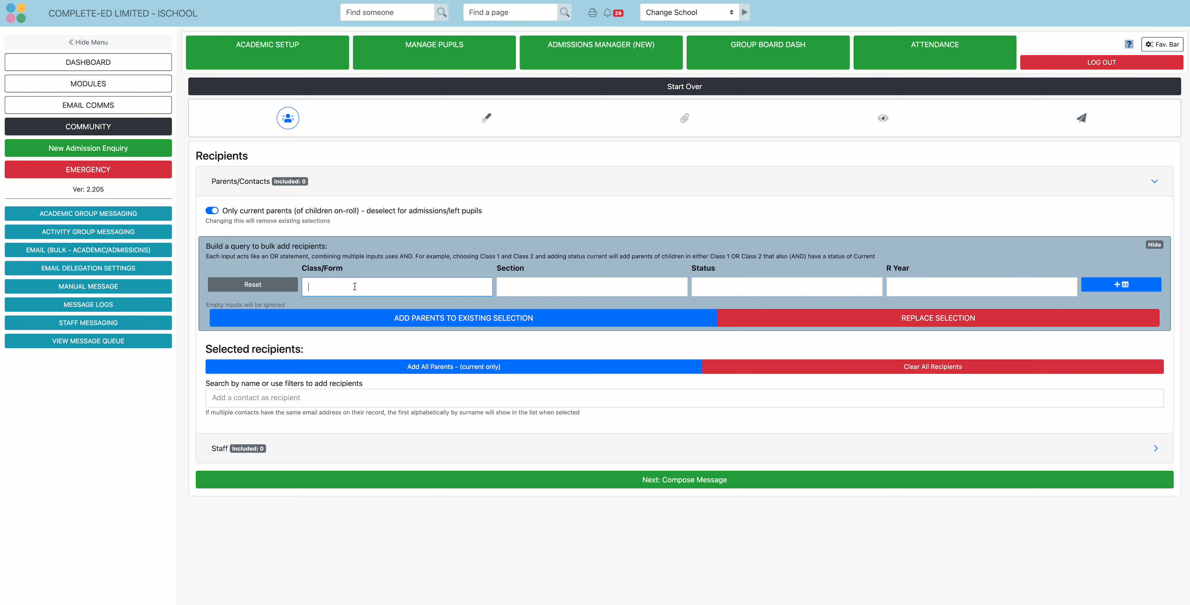
type("5")
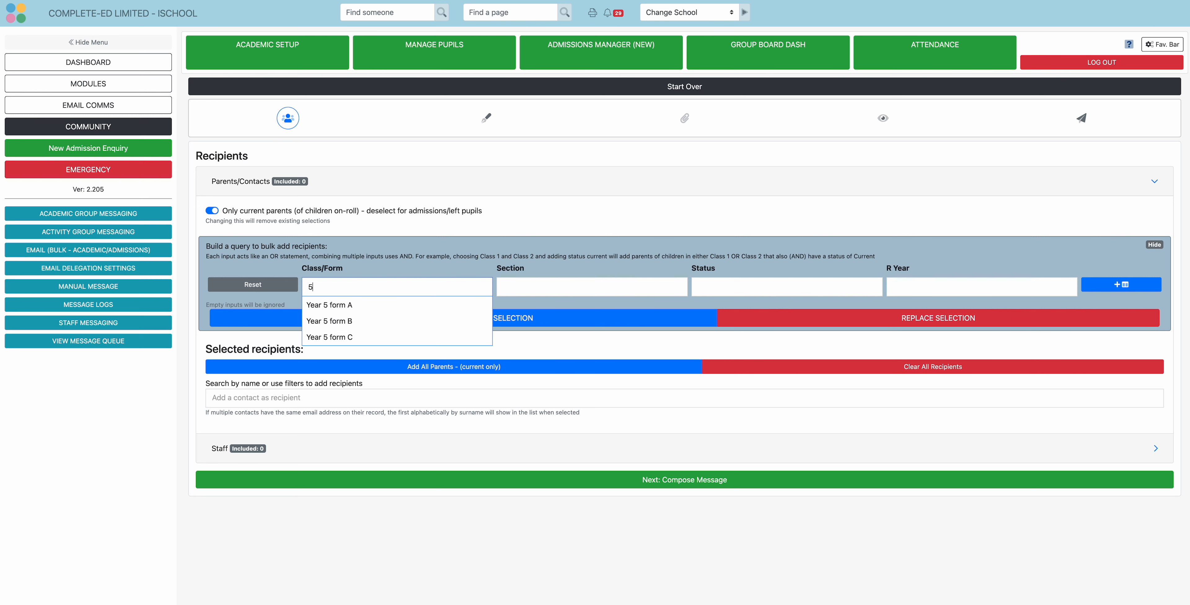
left_click(347, 302)
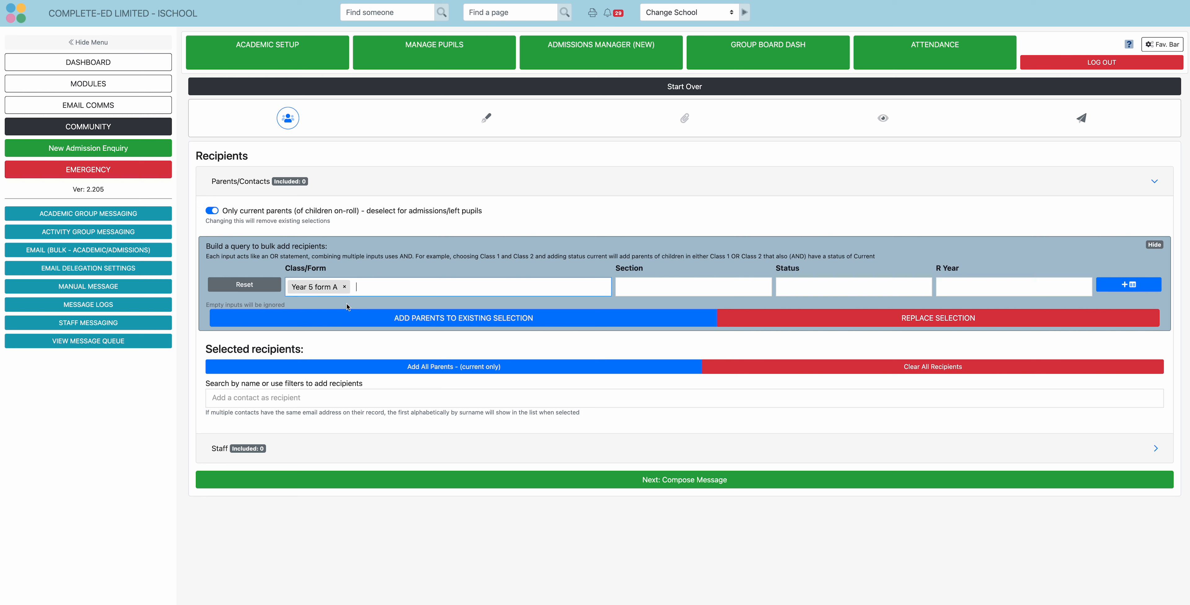
type("5")
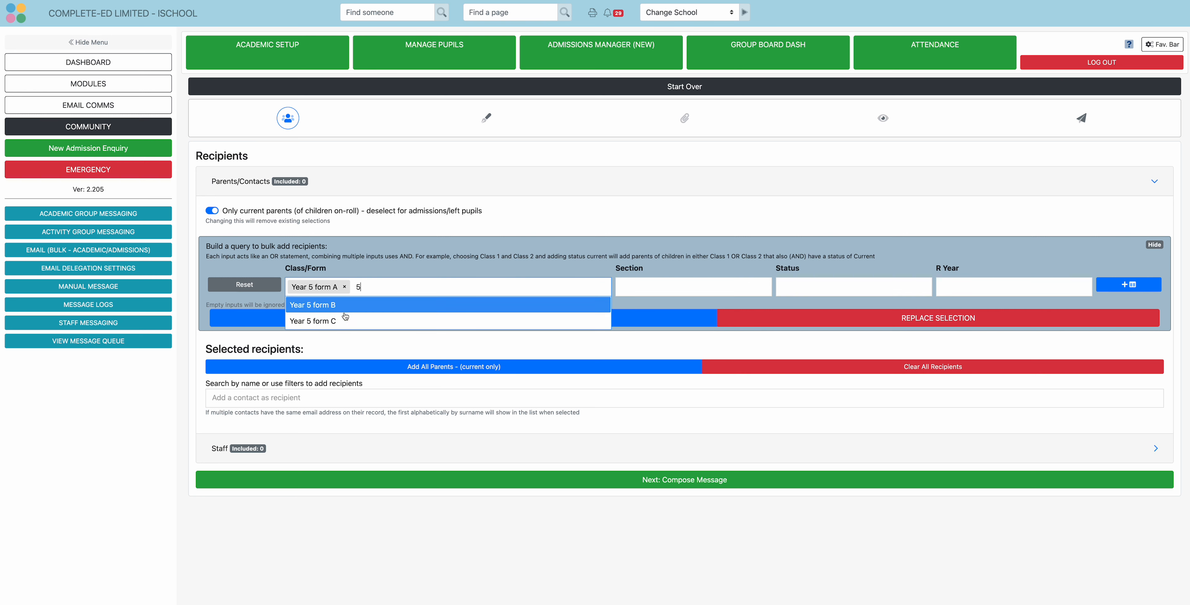
left_click(344, 307)
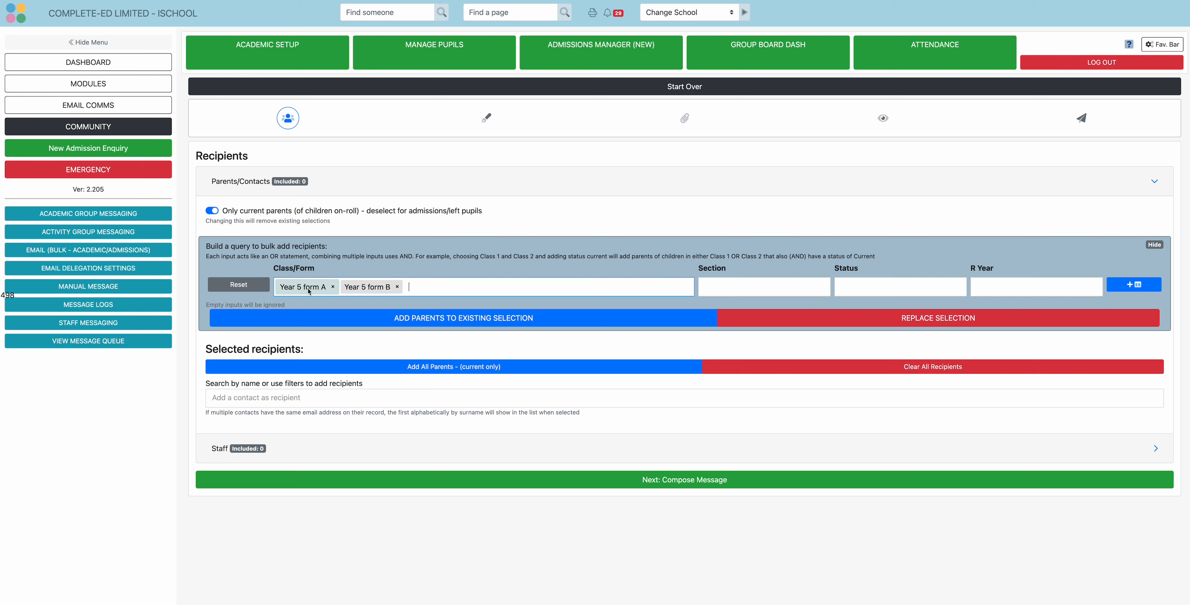
left_click(387, 315)
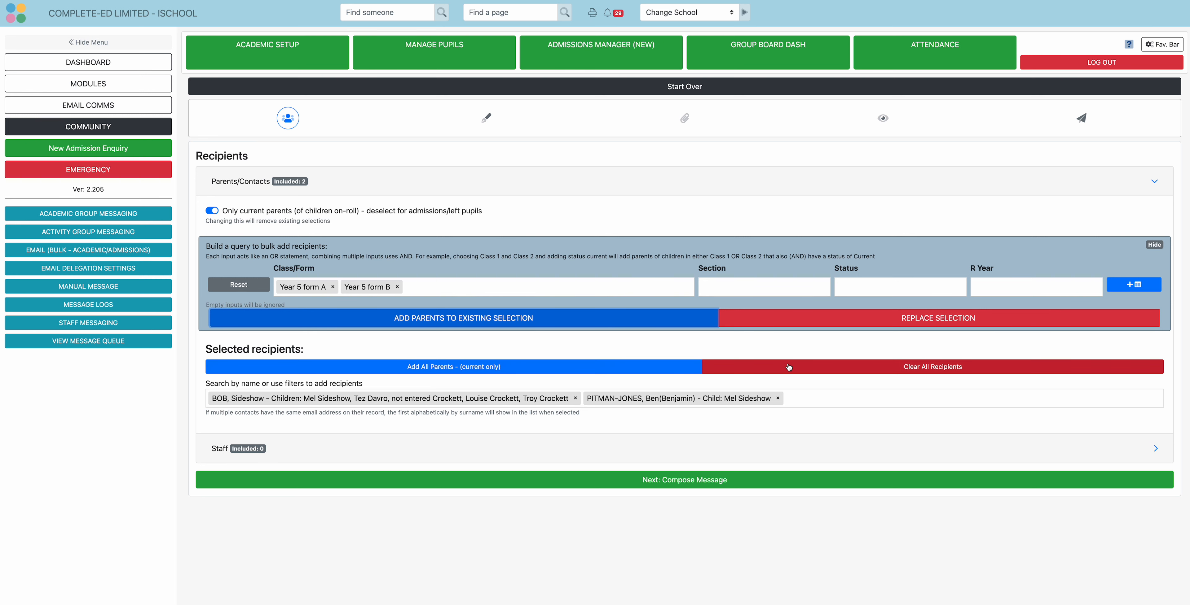
Clear all selected recipients and add the parents matching the Year 5 form A and B query again.
left_click(796, 370)
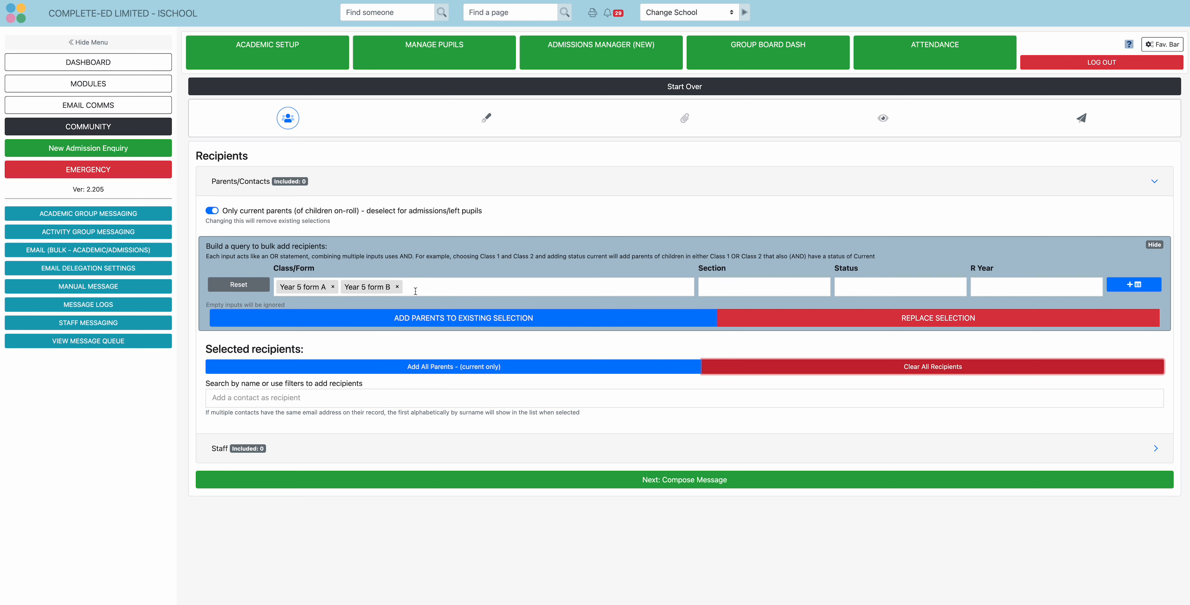
left_click(424, 321)
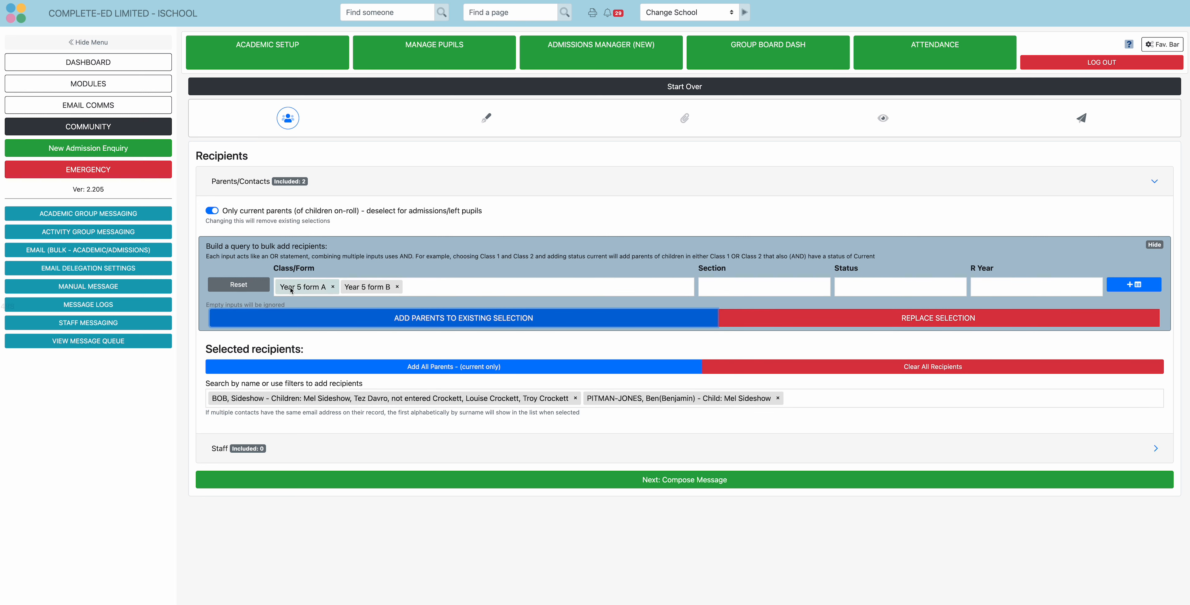
Reset the query, filter by the section Pre-Prep/KS1 and add the matching parents to the existing selection.
left_click(254, 287)
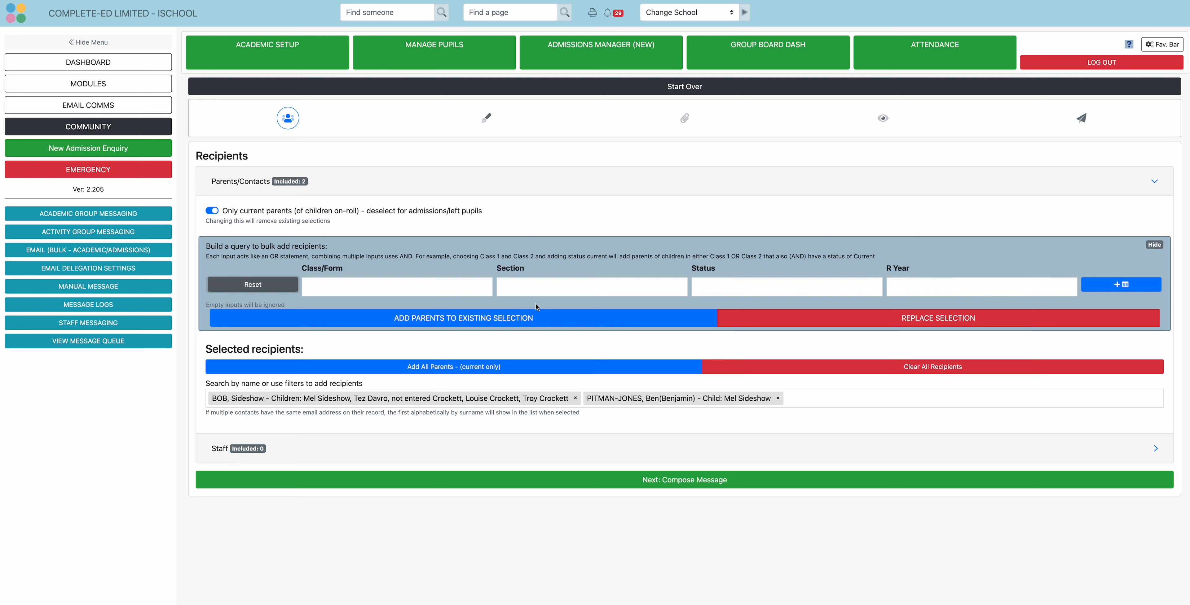
left_click(550, 285)
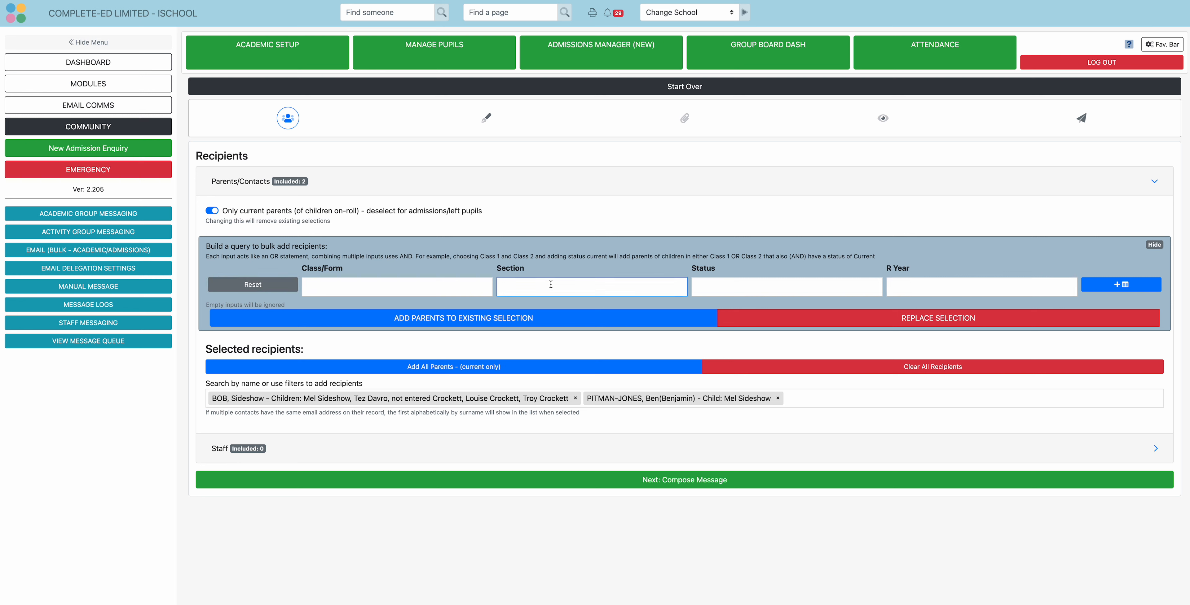
type("pr")
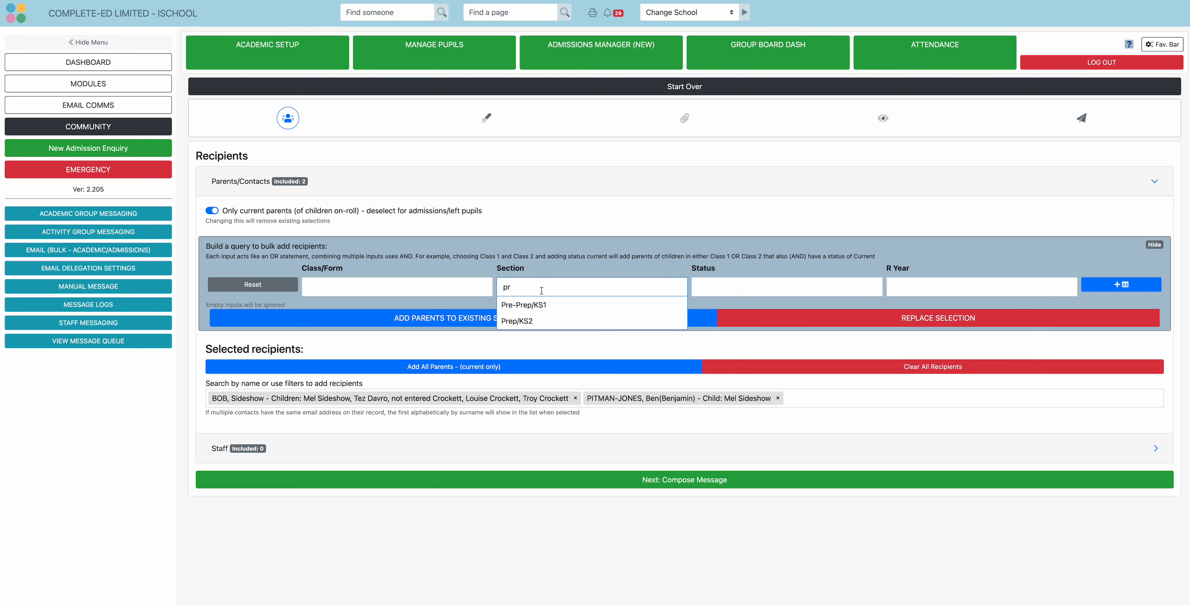
left_click(530, 306)
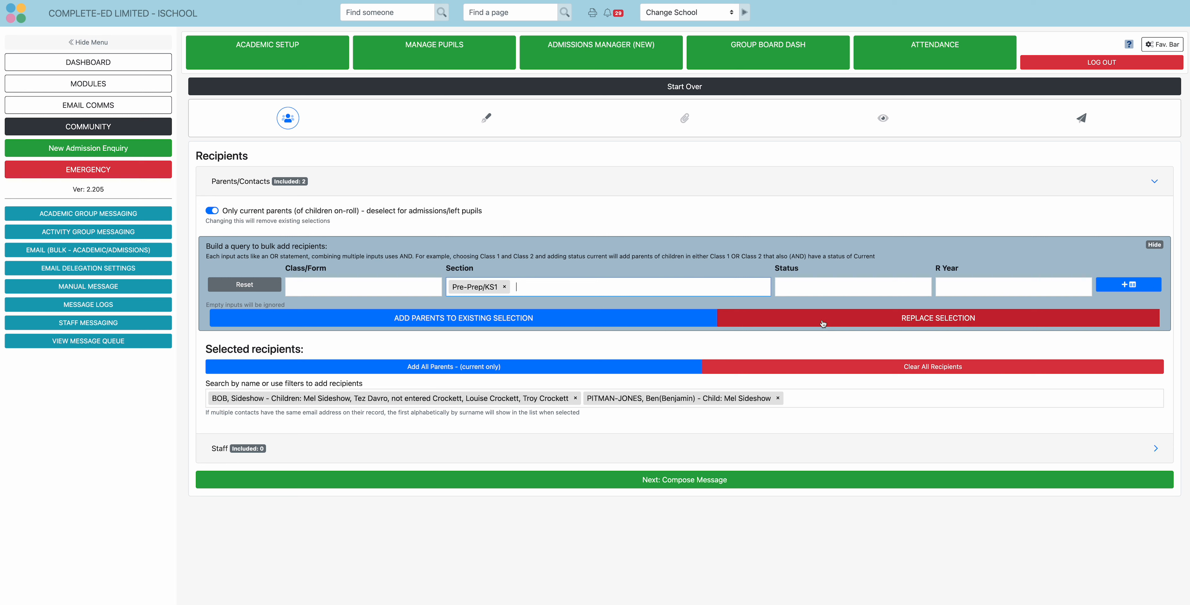
left_click(509, 317)
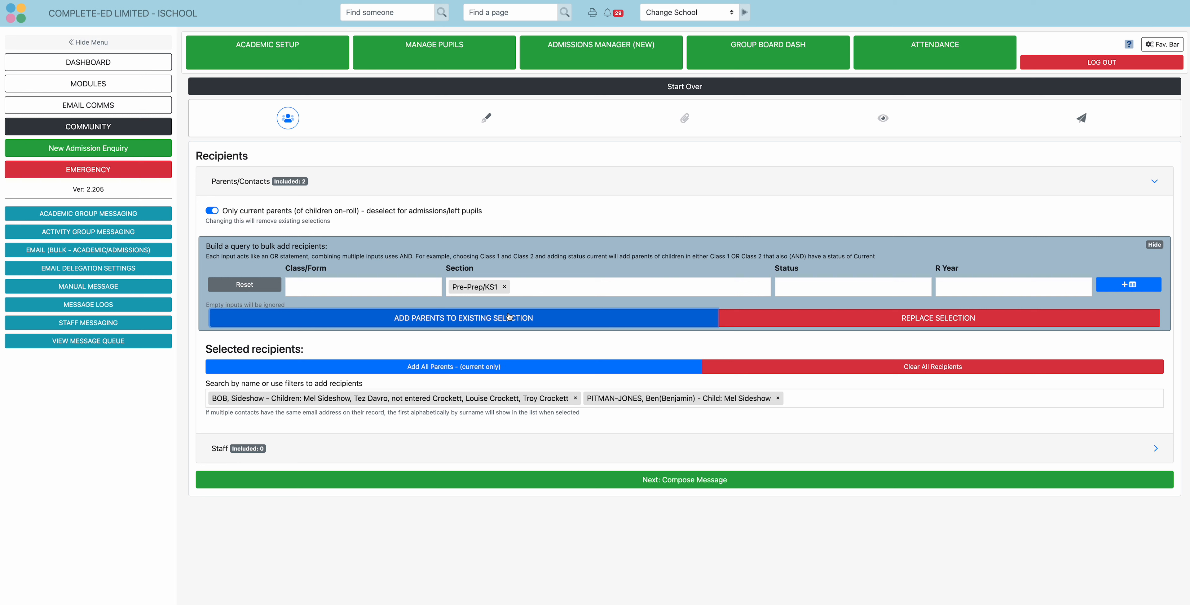
Change the section filter to Prep/KS2 and add the matching parents to the existing selection.
left_click(505, 286)
left_click(515, 286)
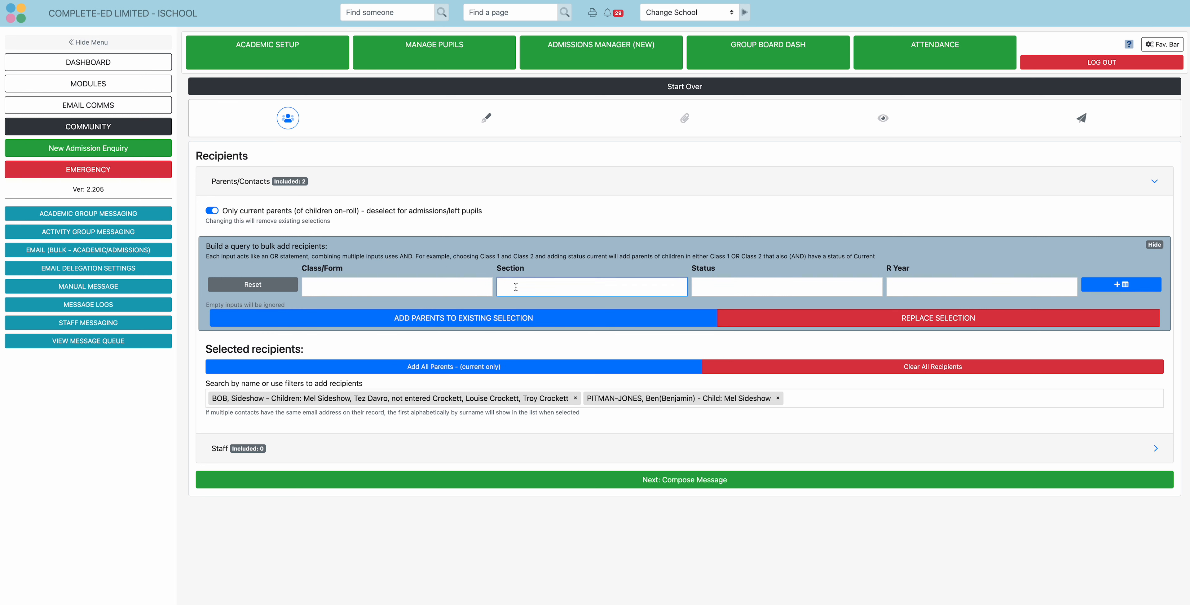
type("s2")
left_click(512, 303)
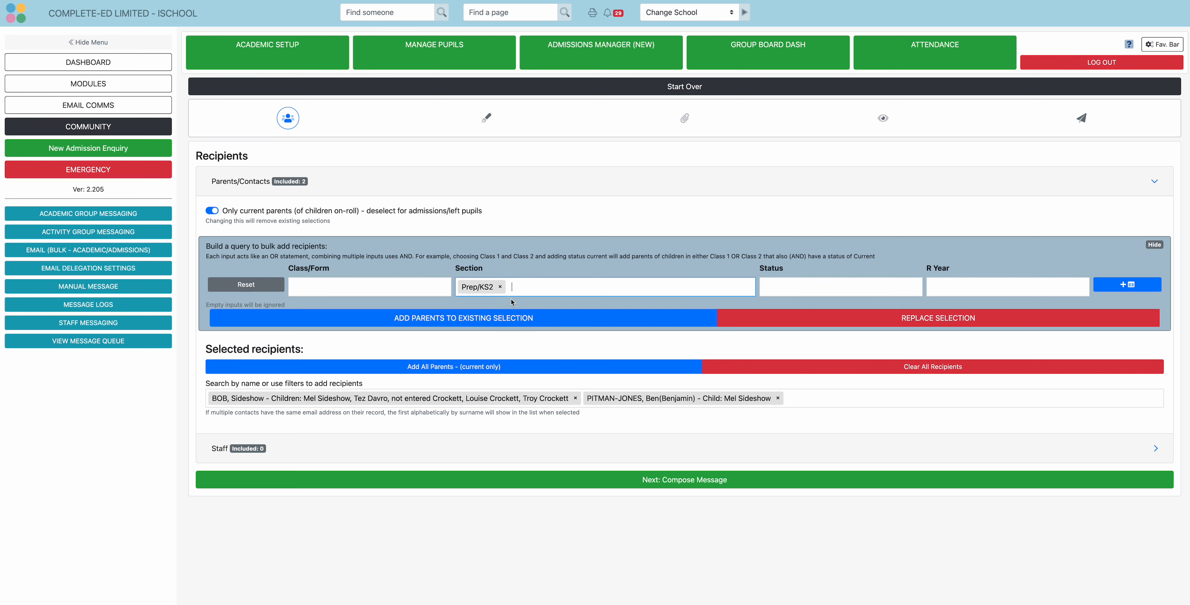
left_click(504, 318)
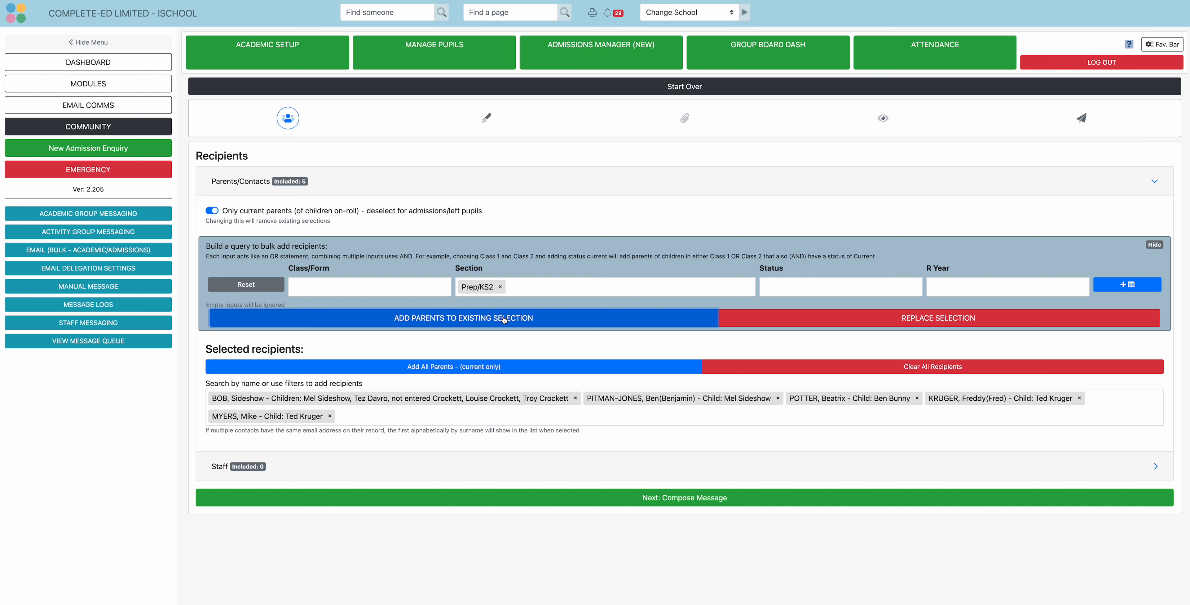
Remove the section filter and set the query's Class/Form to Year 5 form A, Year 5 form B and Year 5 form C.
left_click(500, 286)
left_click(501, 285)
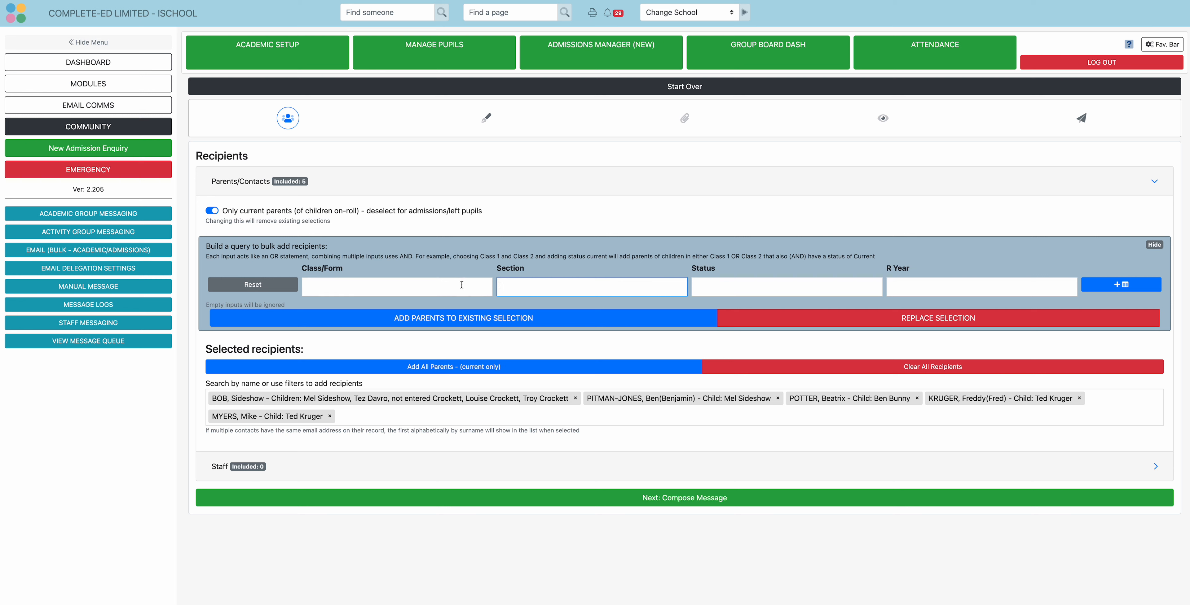
left_click(425, 286)
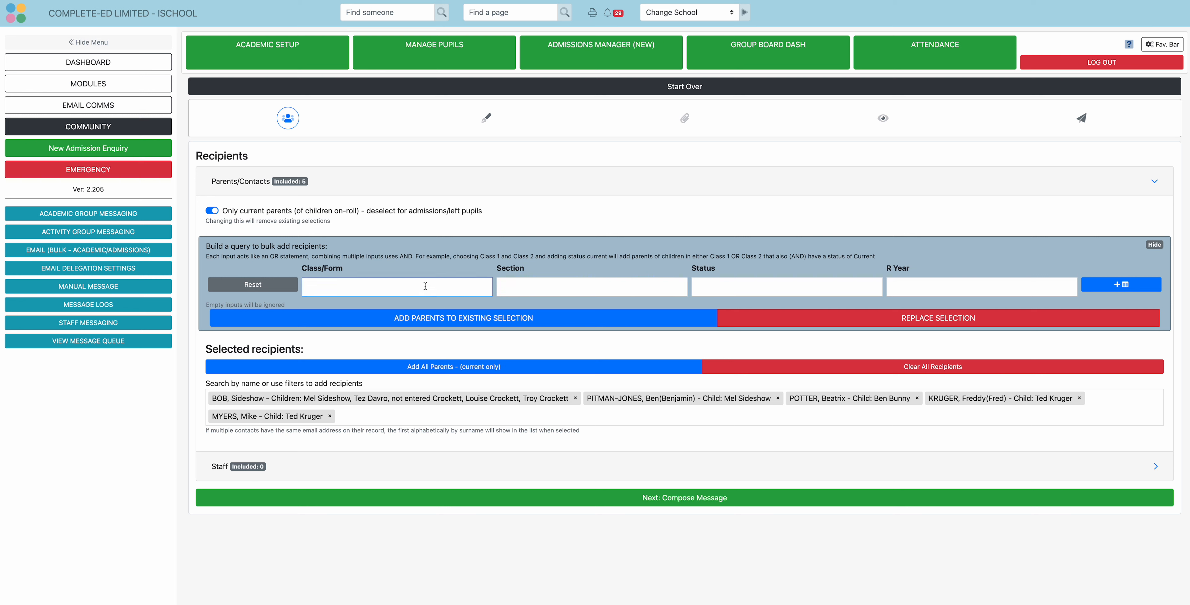
type("5")
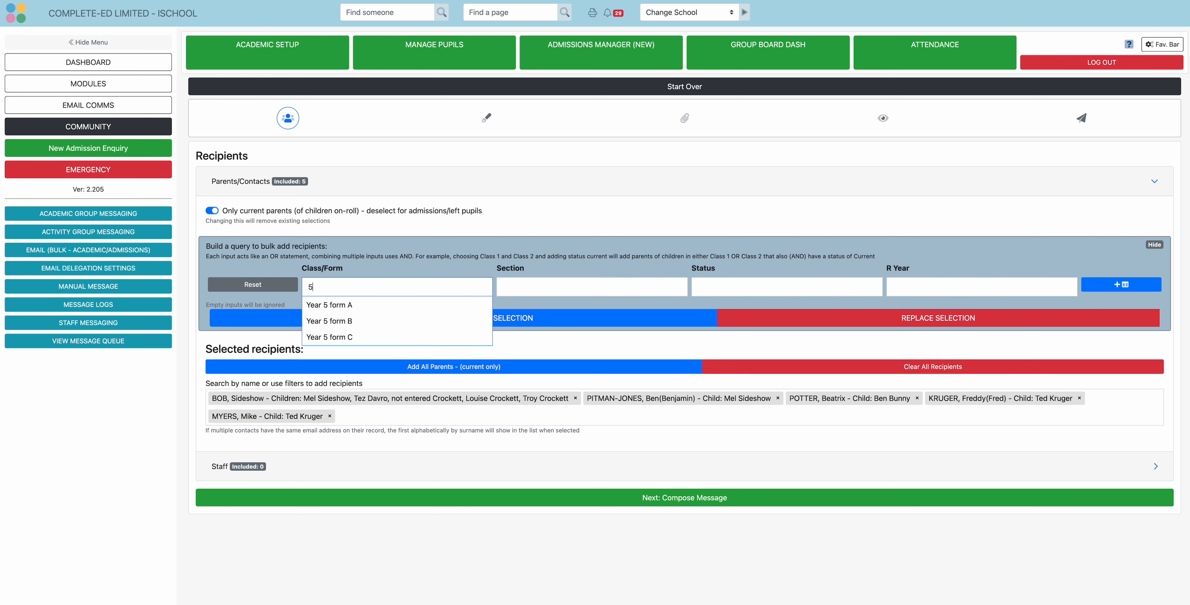
left_click(383, 305)
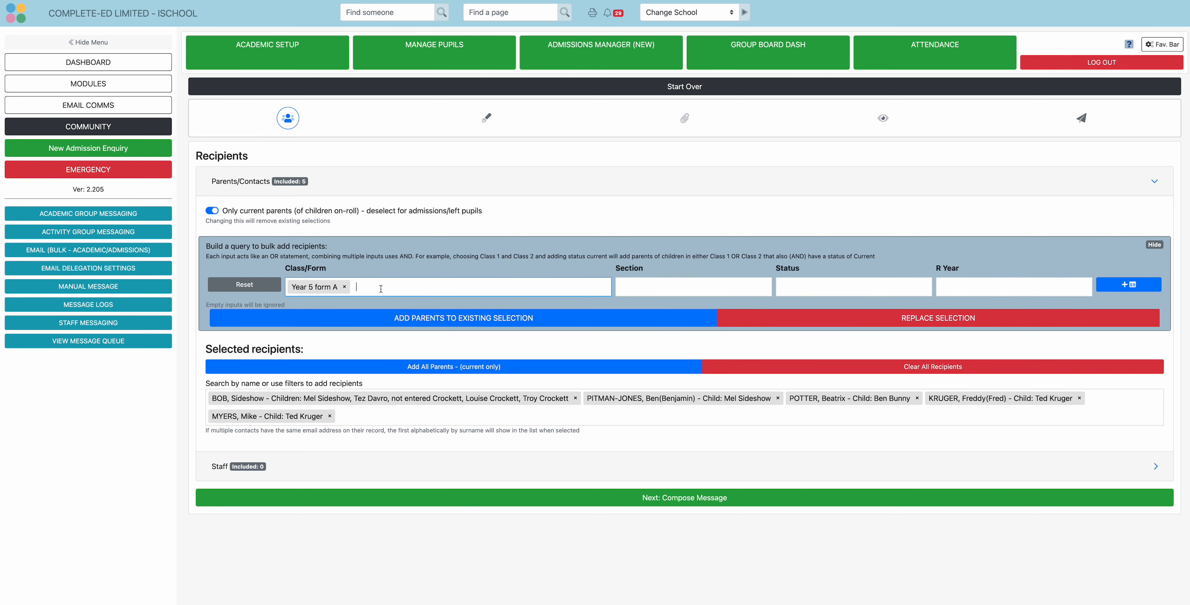
type("5")
left_click(360, 306)
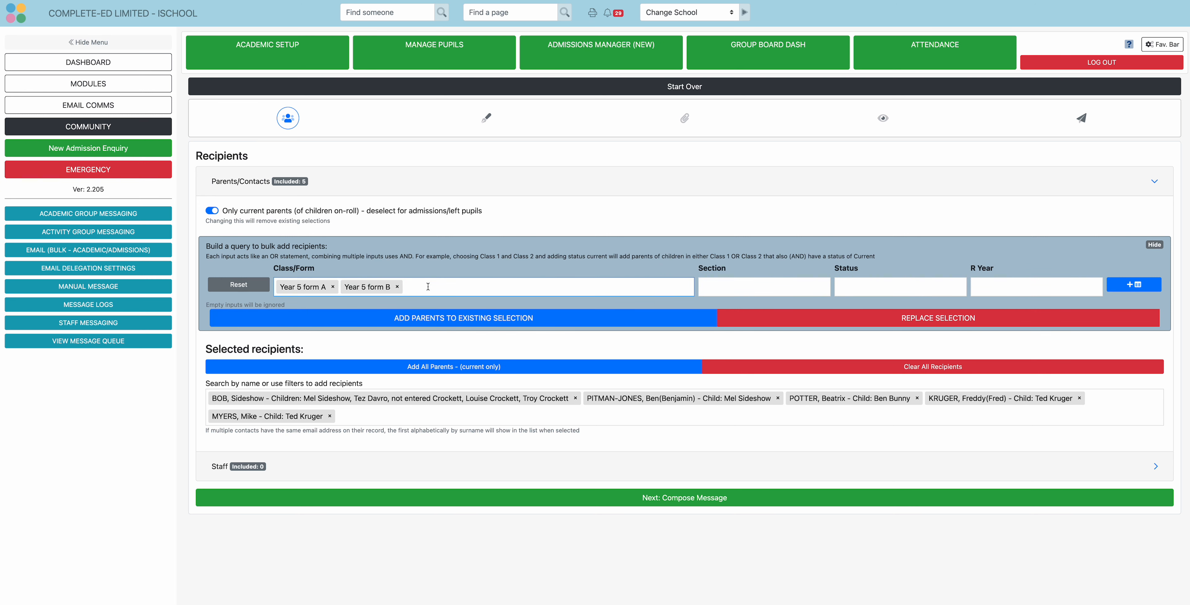
type("5")
left_click(462, 305)
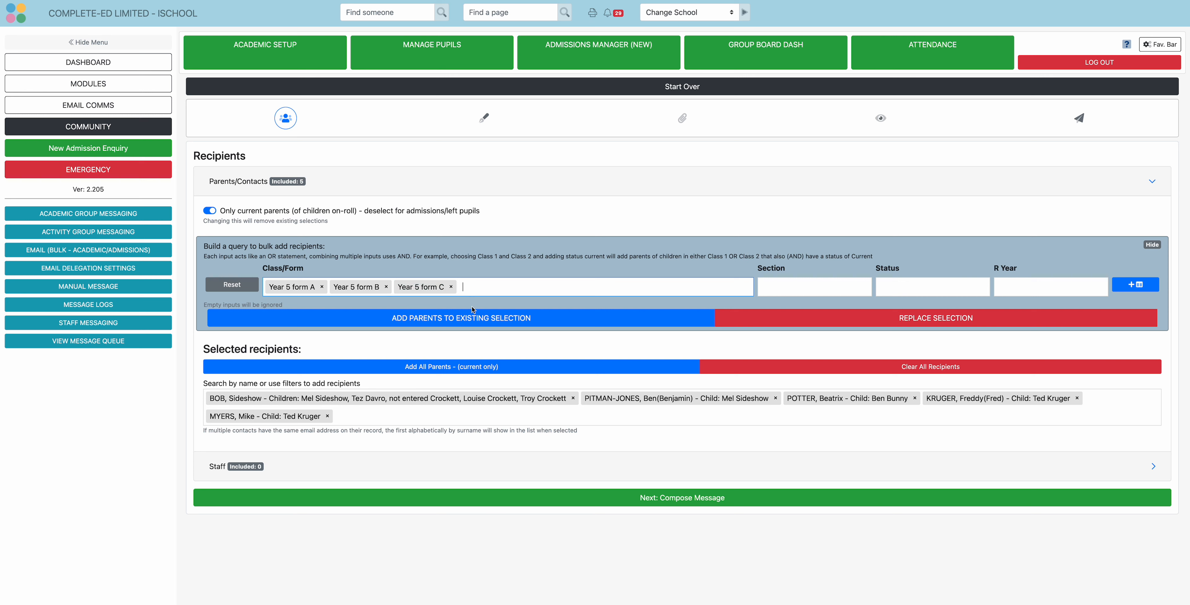
Add the section EYFS to the Year 5 query, replace the recipient selection with its matches and remove the EYFS filter again.
left_click(784, 282)
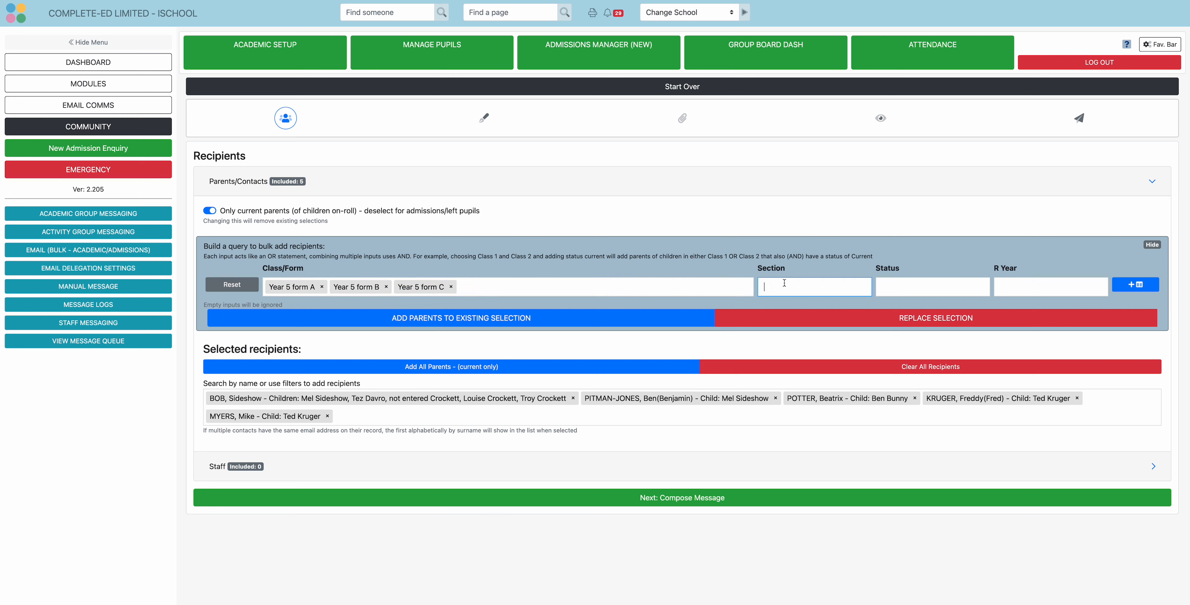
type("ey")
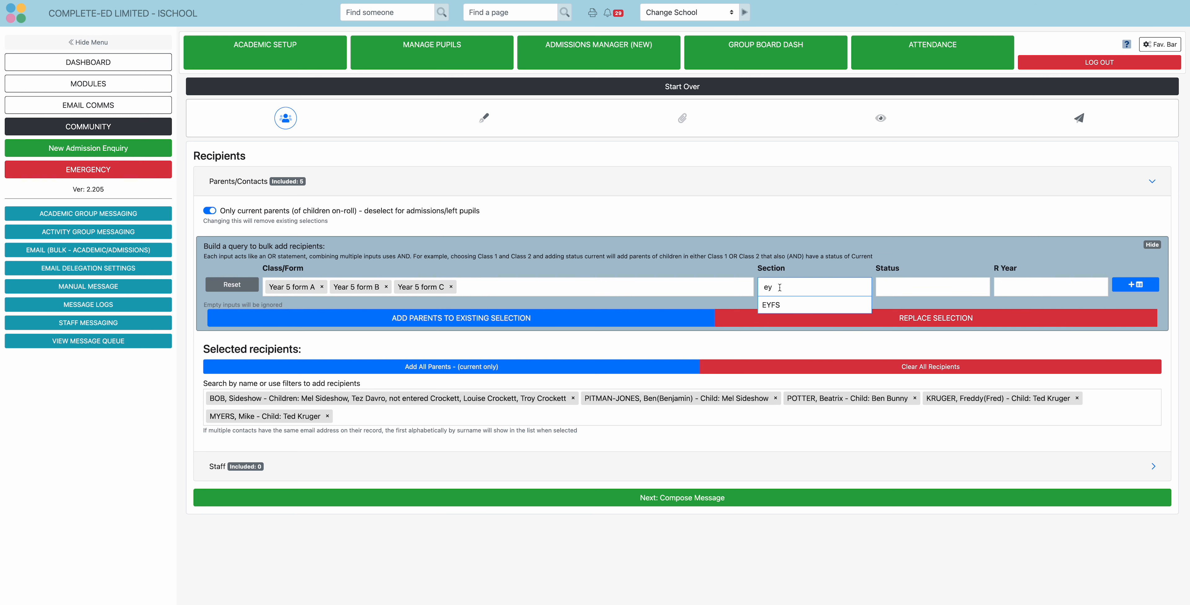
left_click(776, 305)
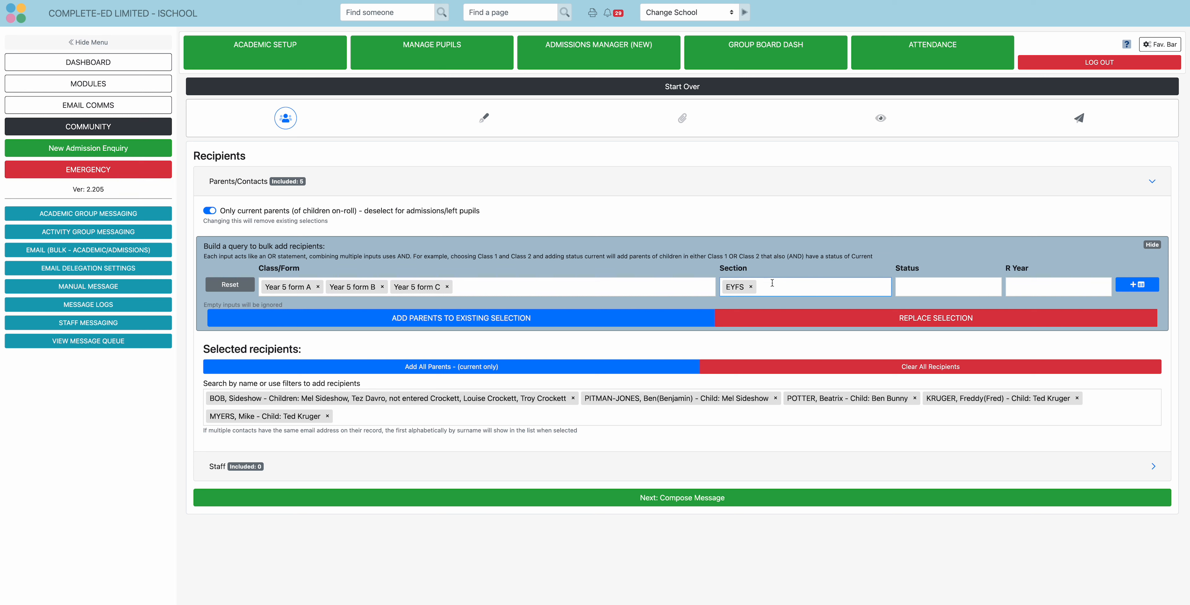
left_click(858, 316)
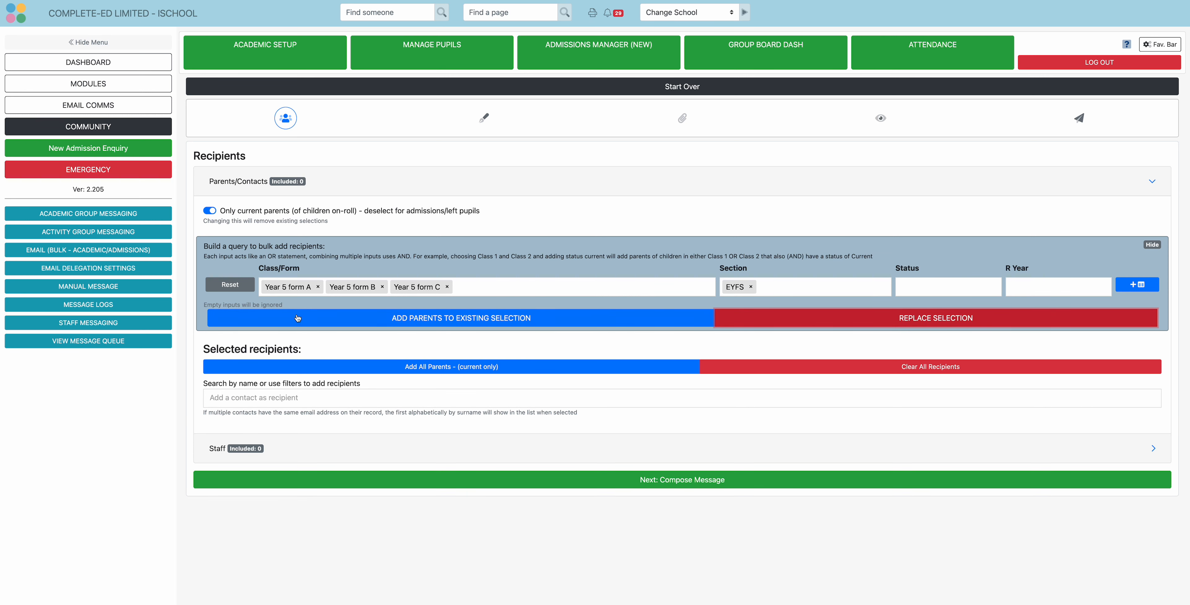
left_click(750, 286)
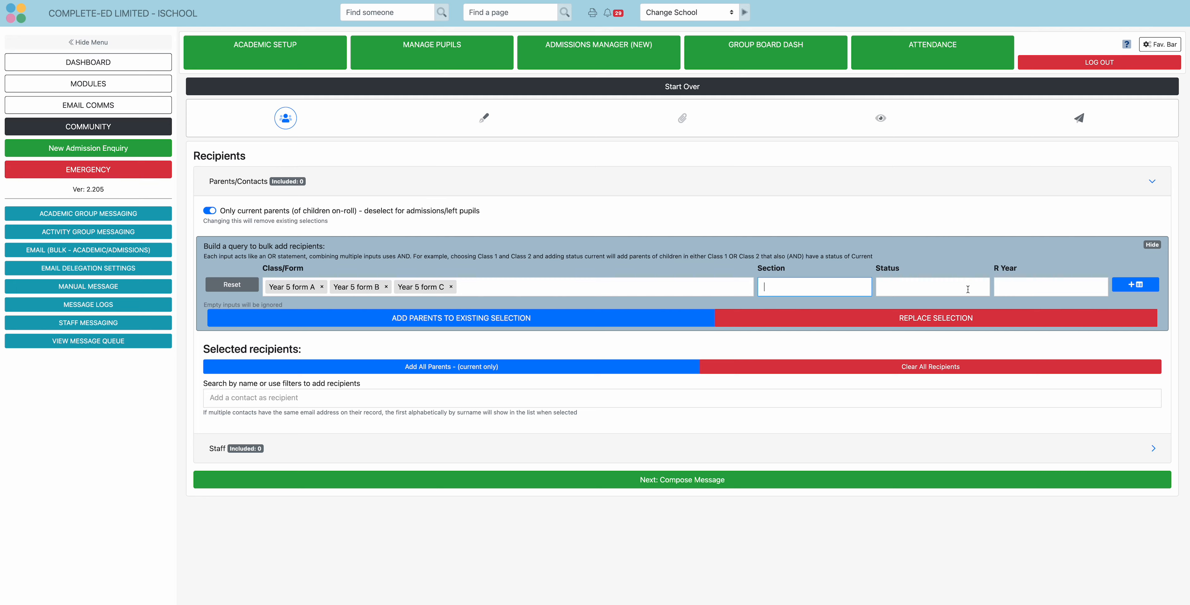
Include Gender as a query field, set it to Male and add the matching Year 5 parents to the selection.
left_click(1134, 285)
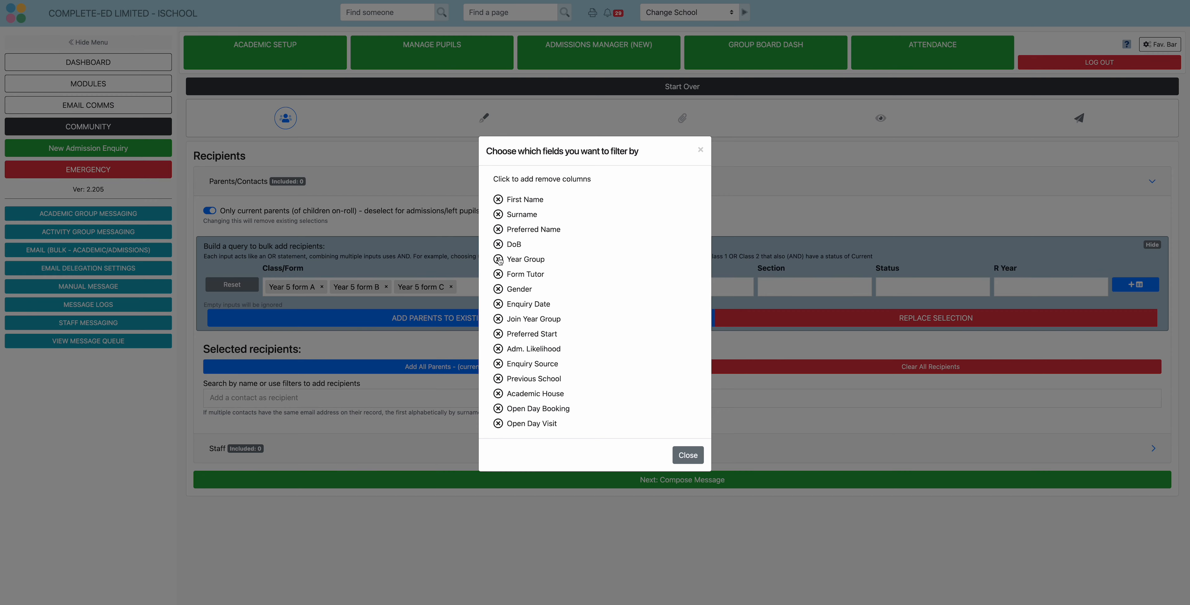
left_click(498, 290)
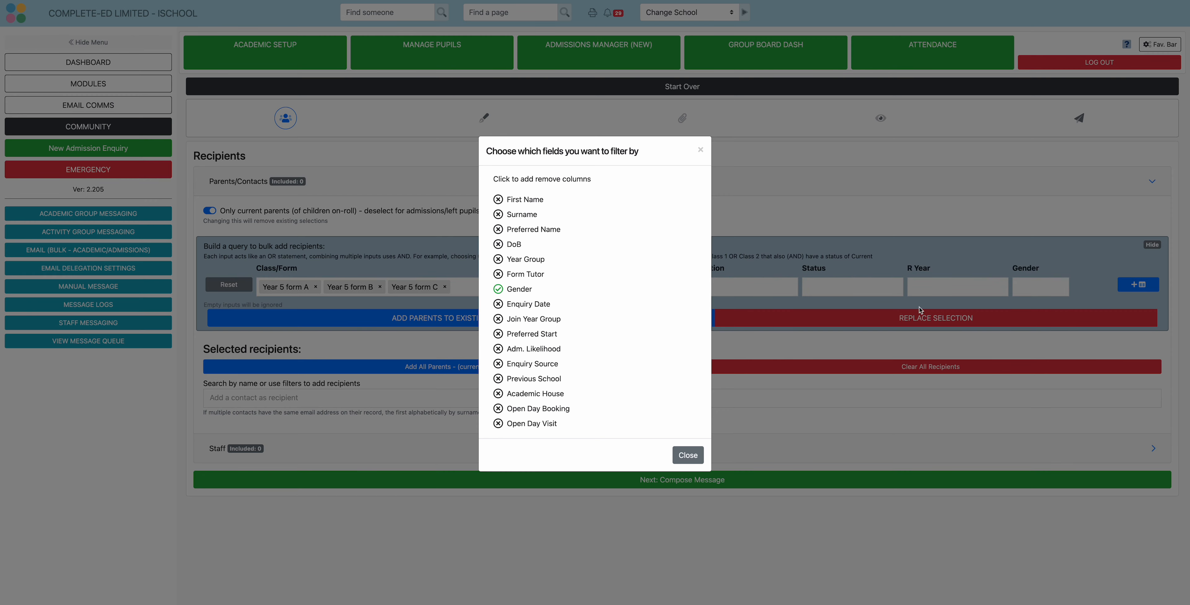
left_click(688, 455)
left_click(1021, 282)
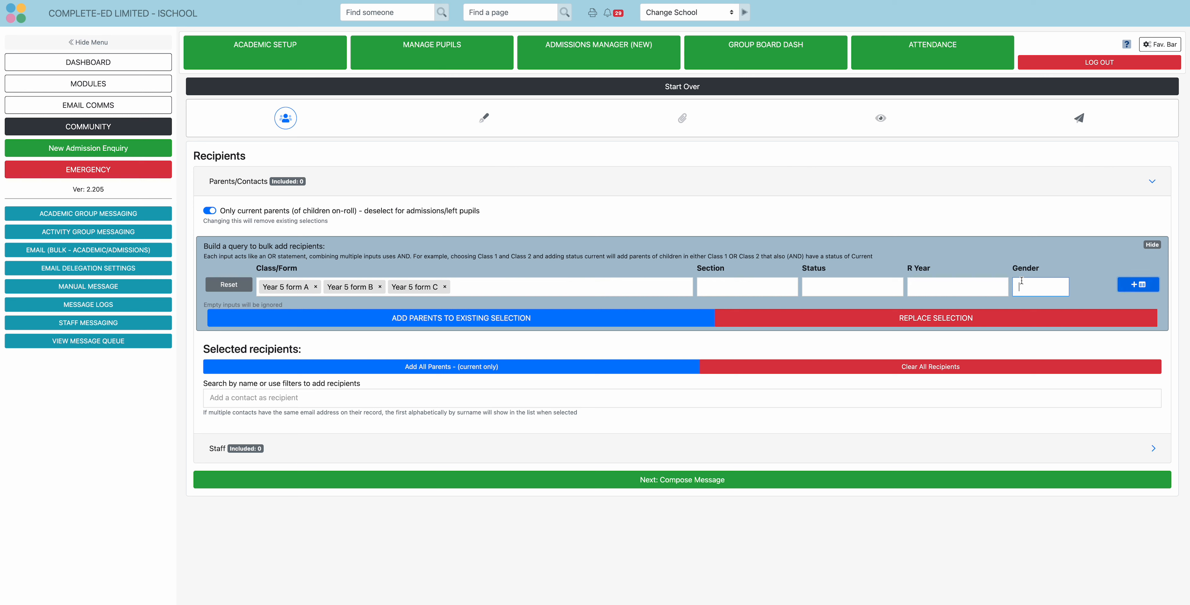
type("ma")
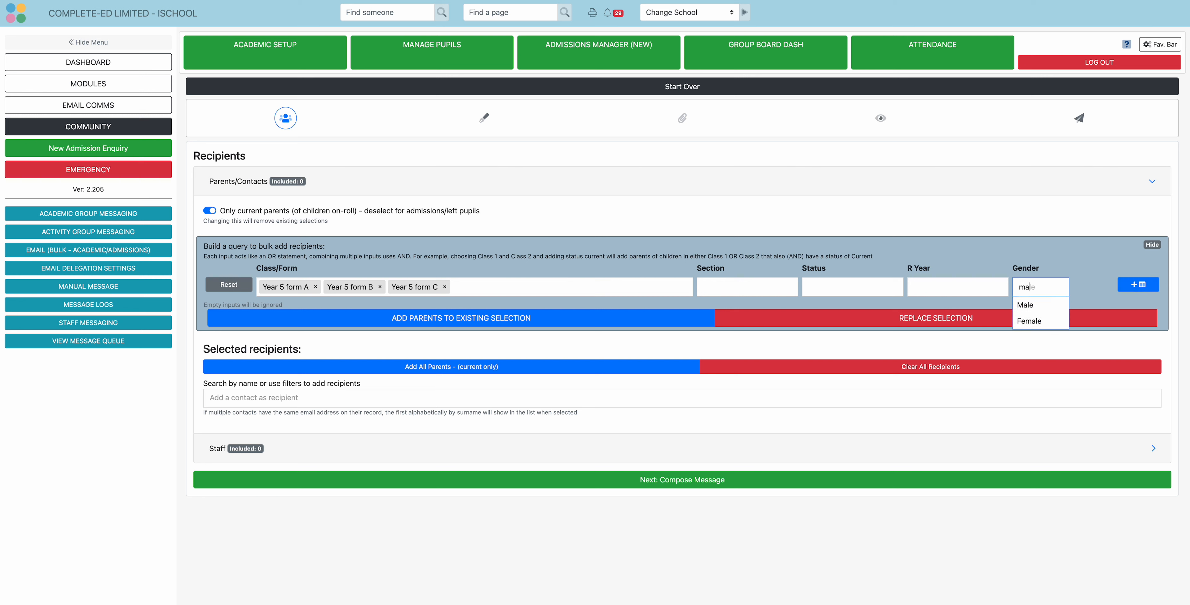
left_click(1025, 305)
left_click(461, 319)
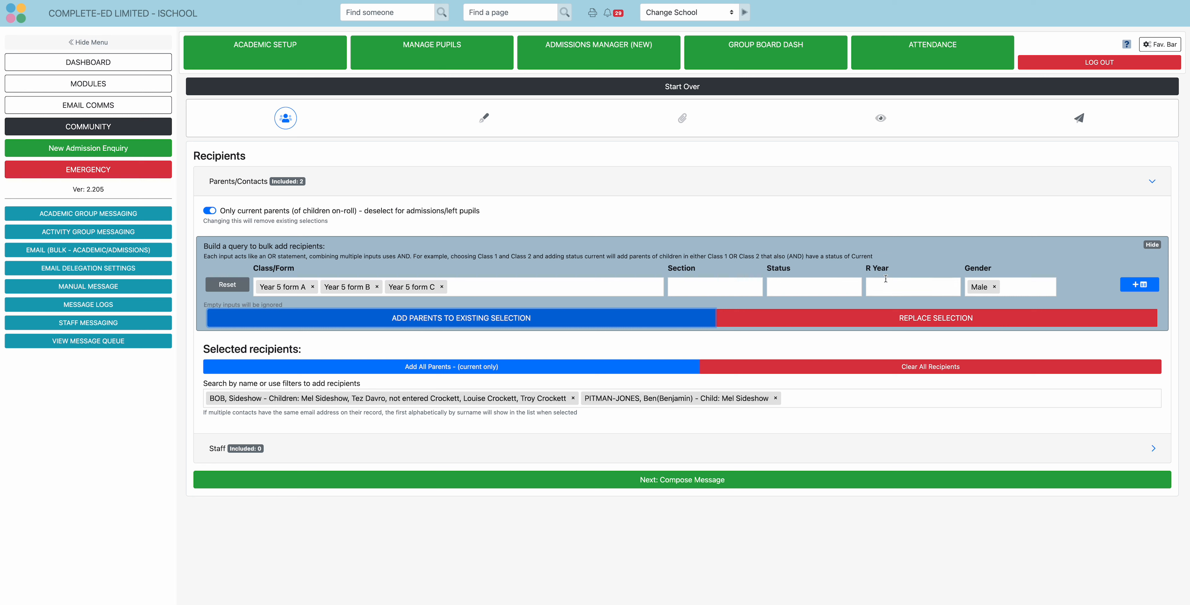
Include Previous School as a query field and look up its values containing "s", leaving the filter empty.
left_click(1147, 286)
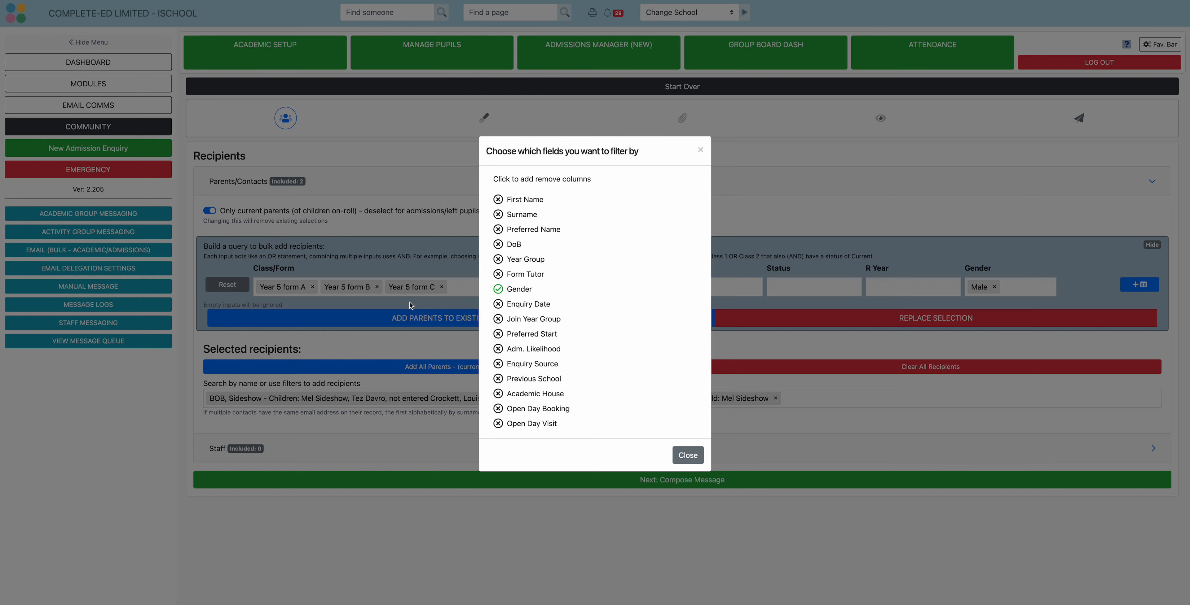
left_click(498, 379)
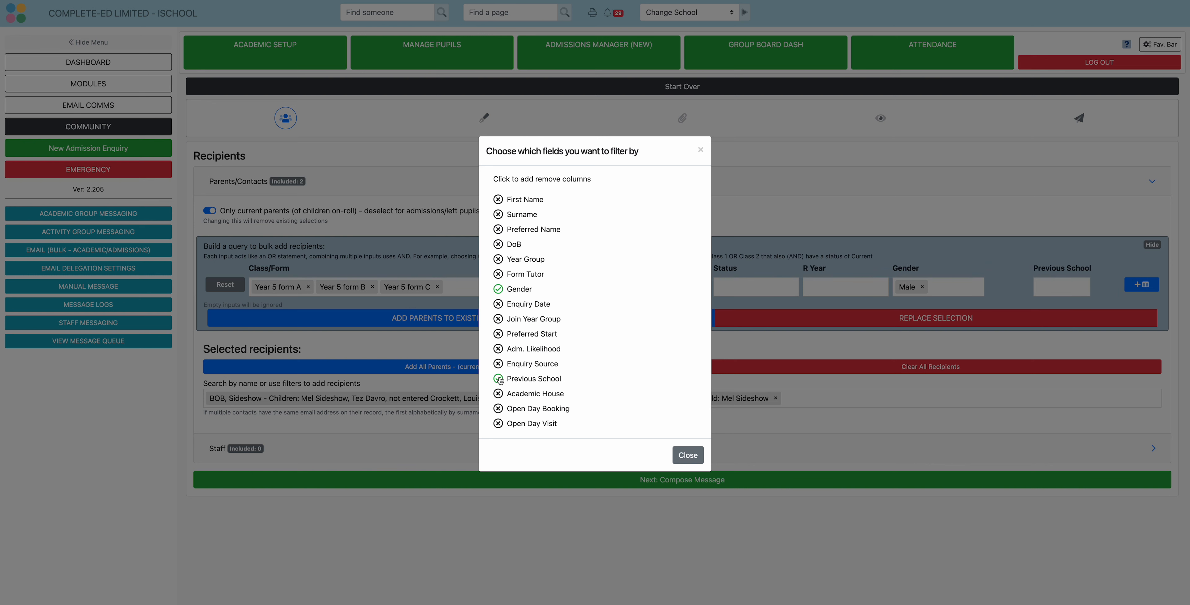
left_click(688, 455)
left_click(1072, 290)
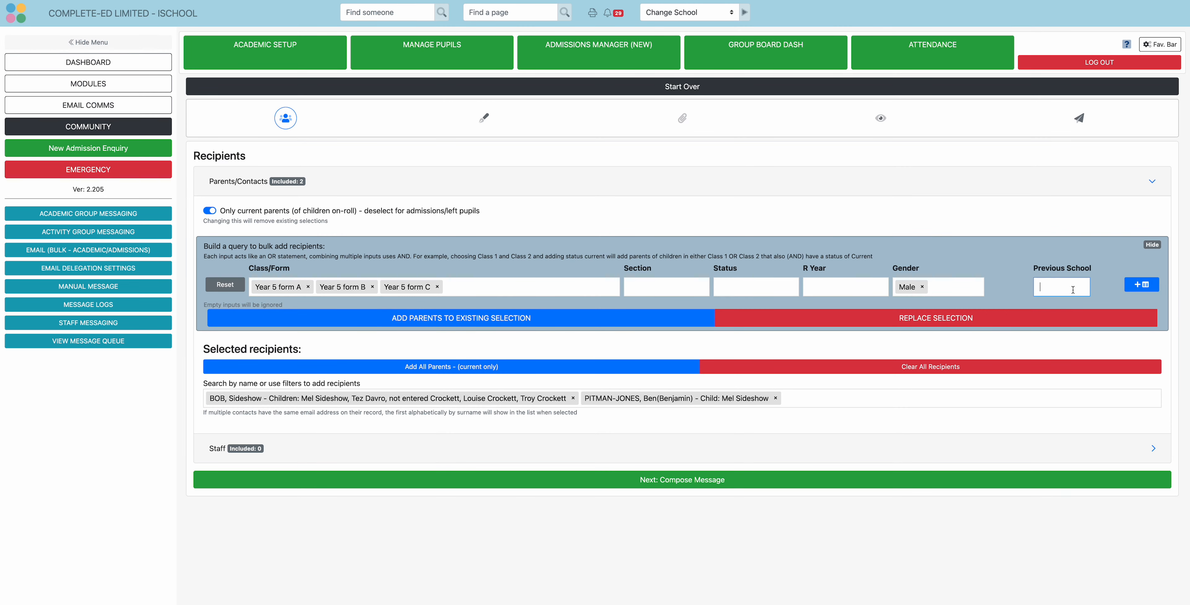
type("s")
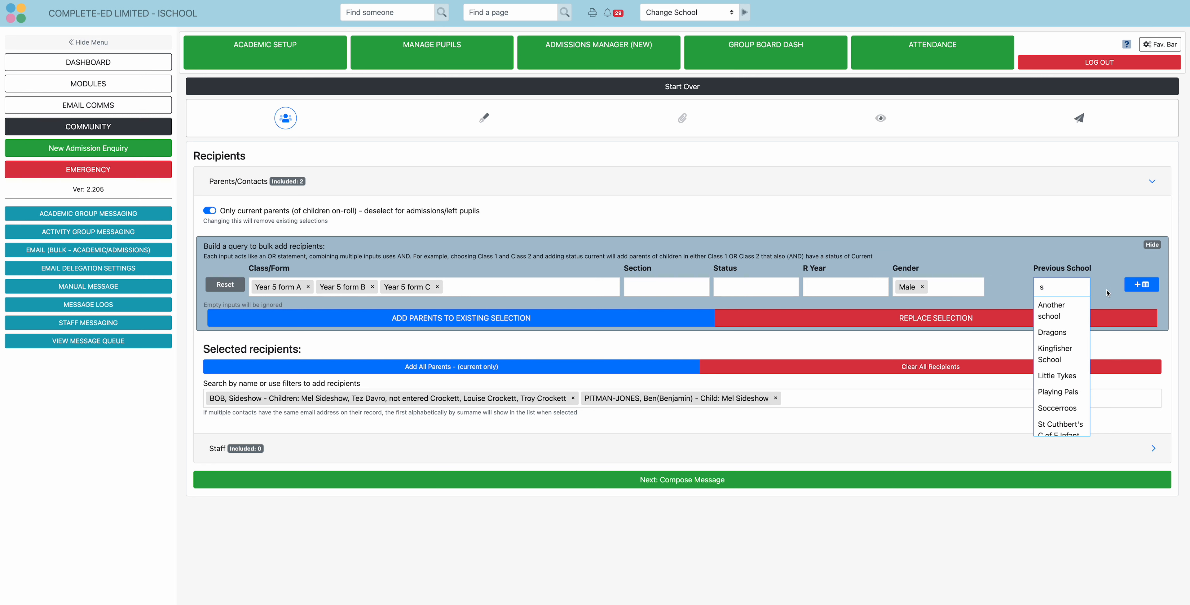
key("BackSpace")
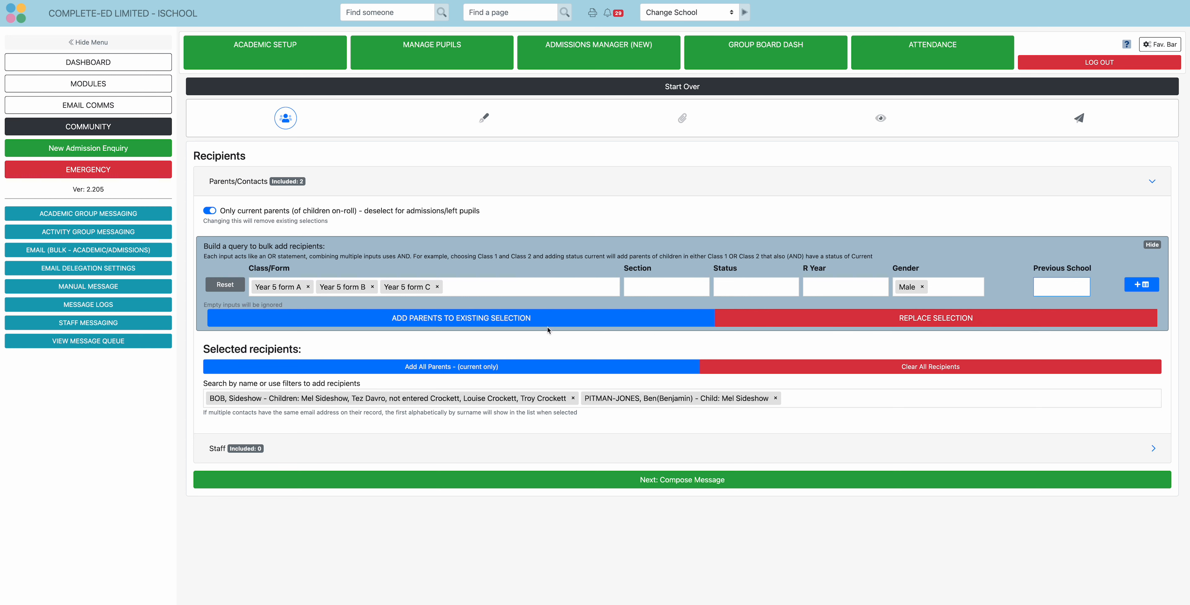
Reset the bulk recipient query and collapse the query builder.
left_click(233, 285)
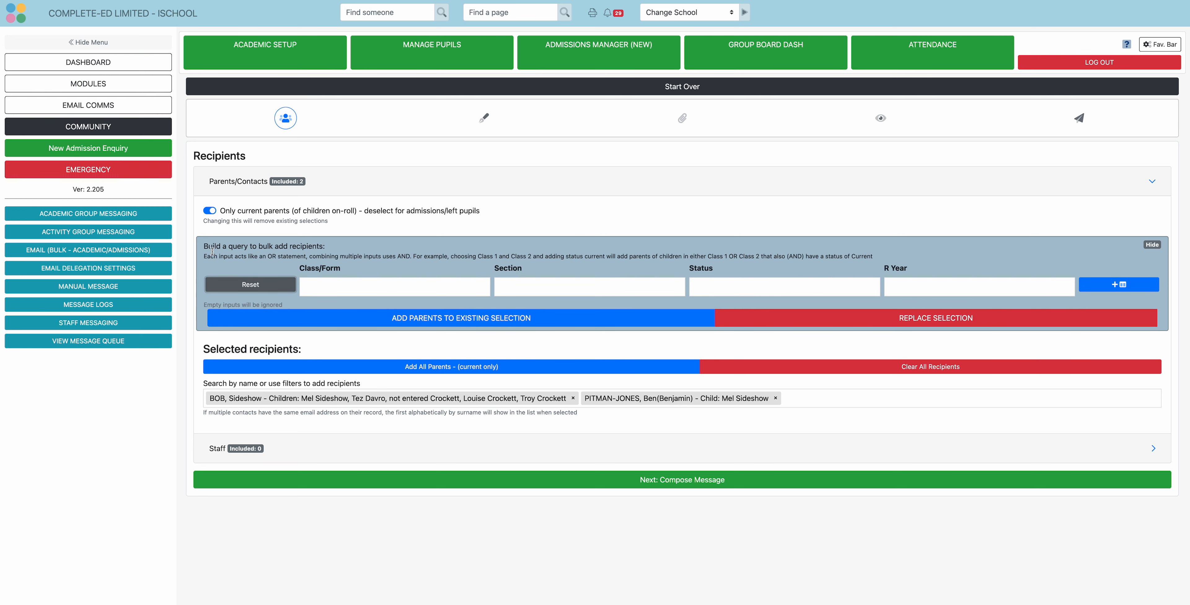
left_click(264, 247)
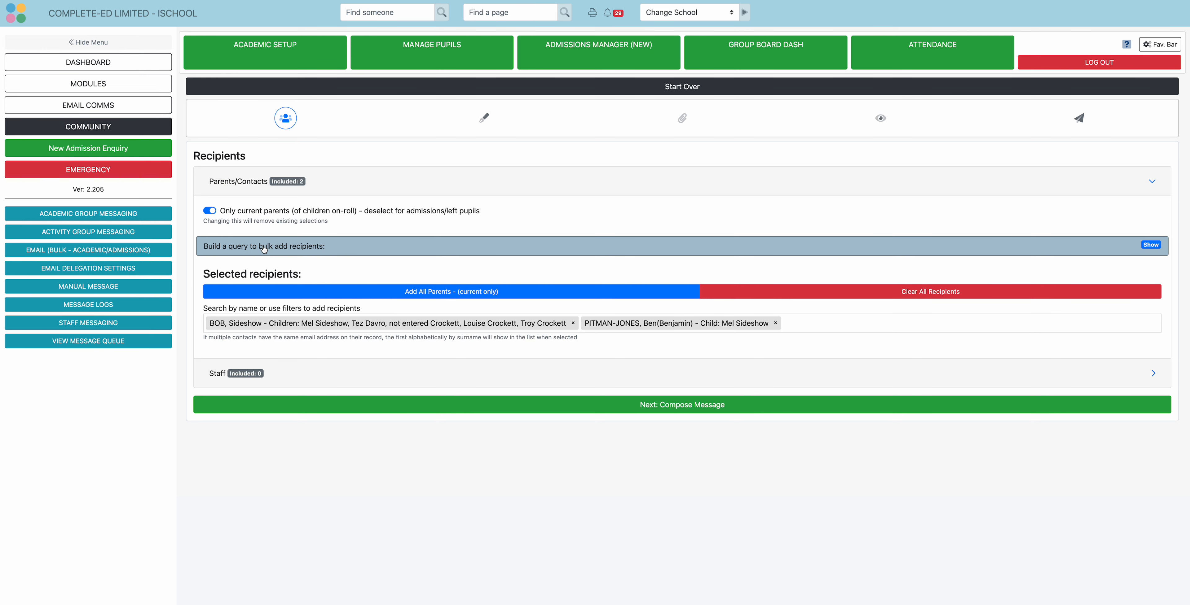
Search the staff recipients for "con" and add the matching staff member to the email.
left_click(211, 372)
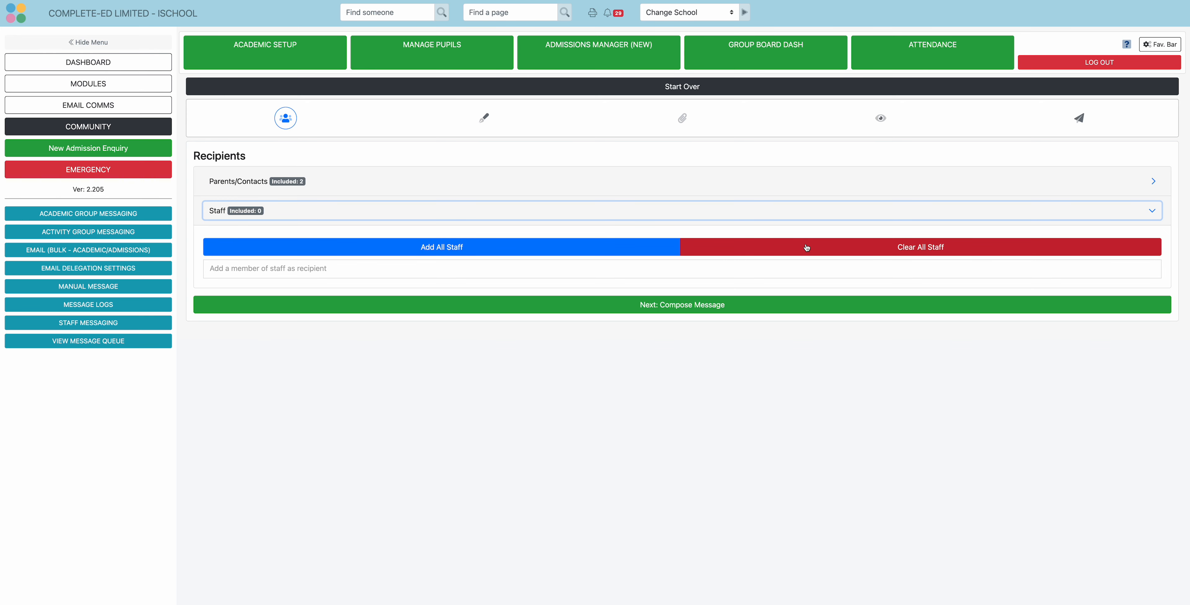
left_click(367, 267)
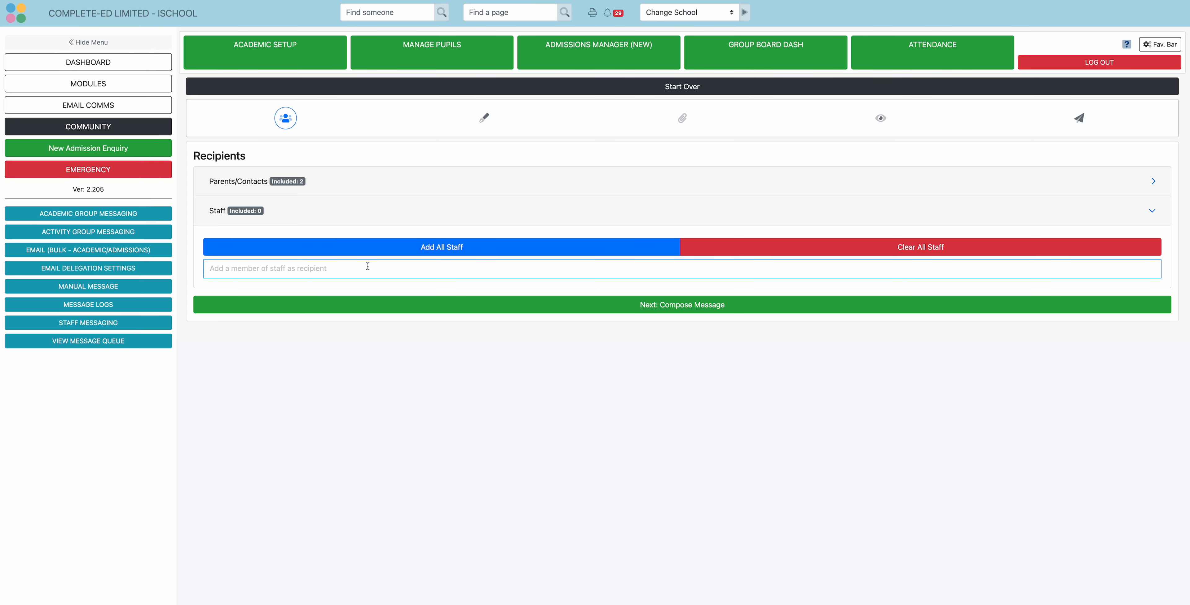
type("con")
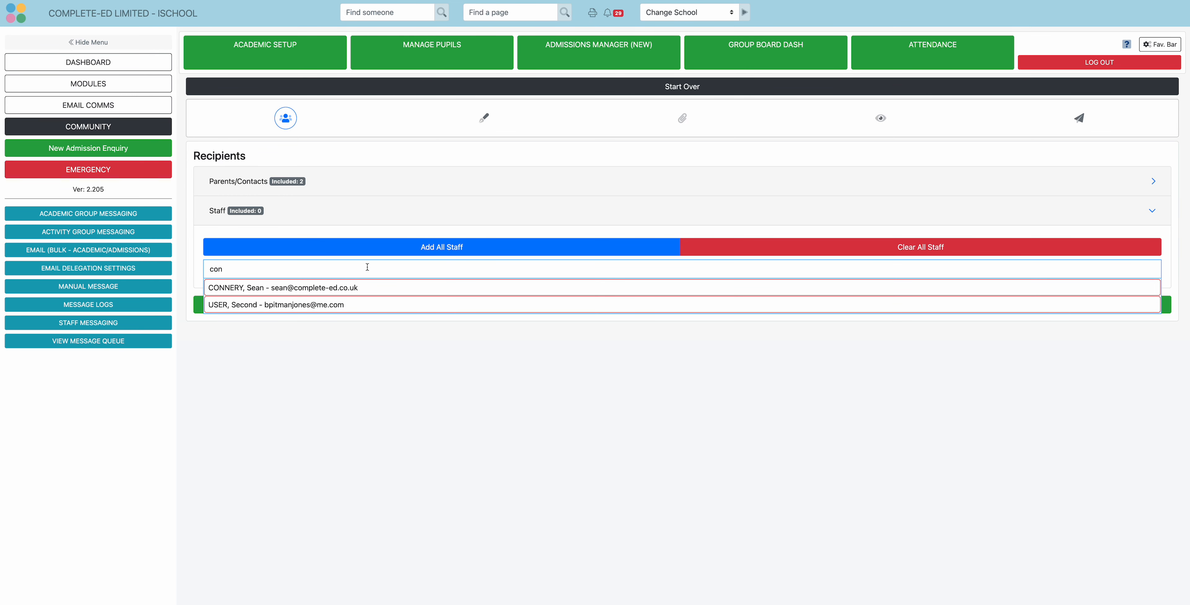
left_click(316, 287)
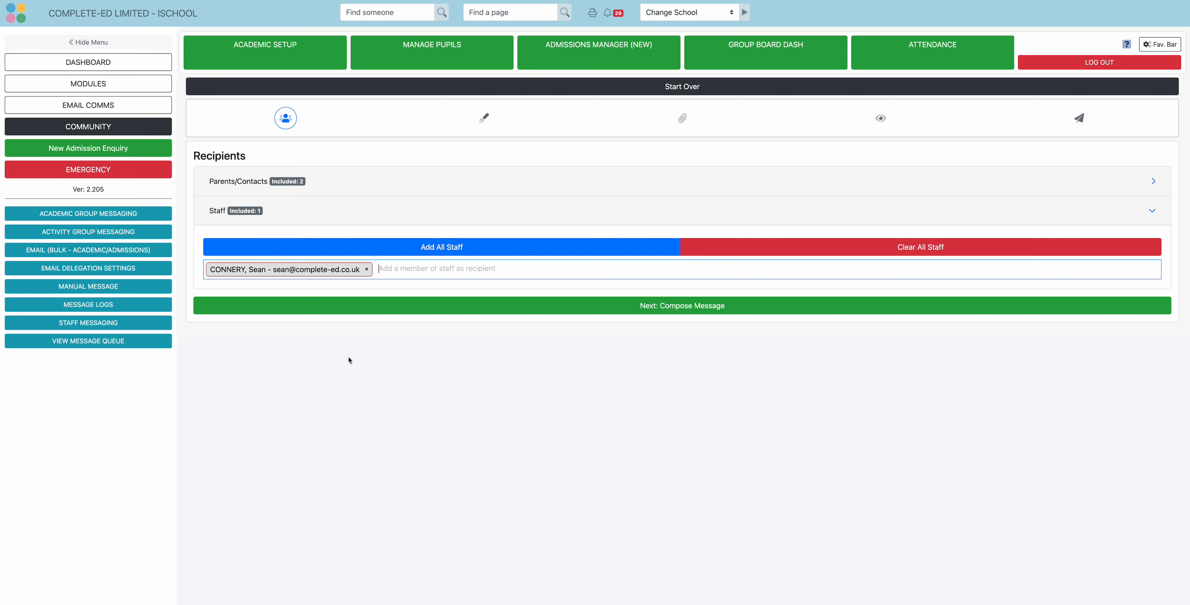
Proceed to composing the message and enter the subject "Test subject" and the body "Test message".
left_click(643, 306)
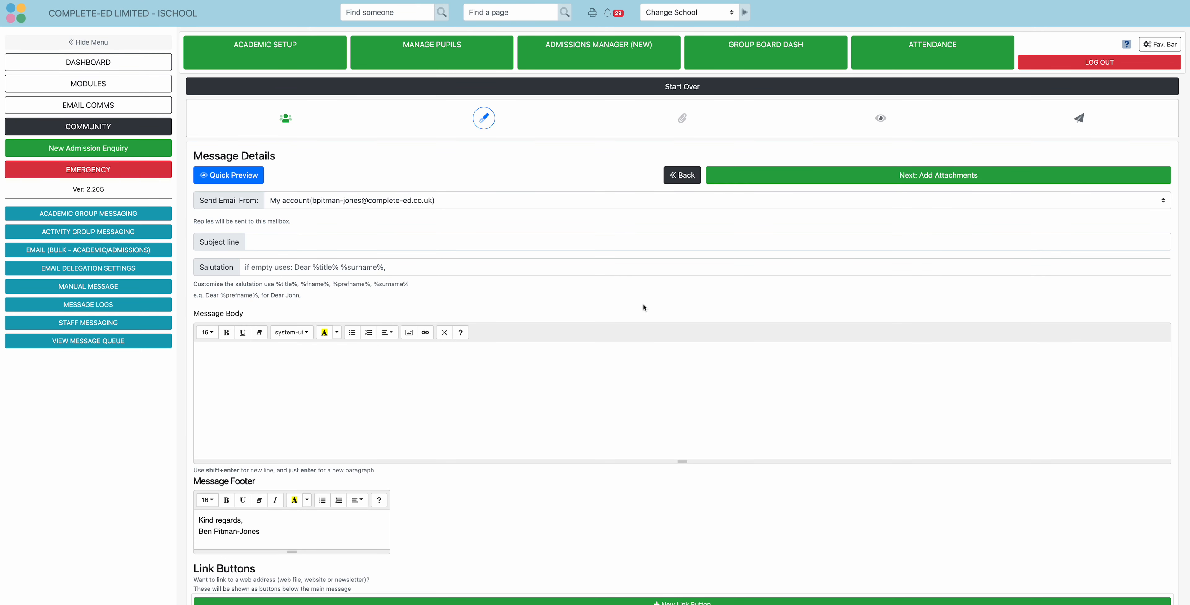
left_click(294, 245)
type("Test subject")
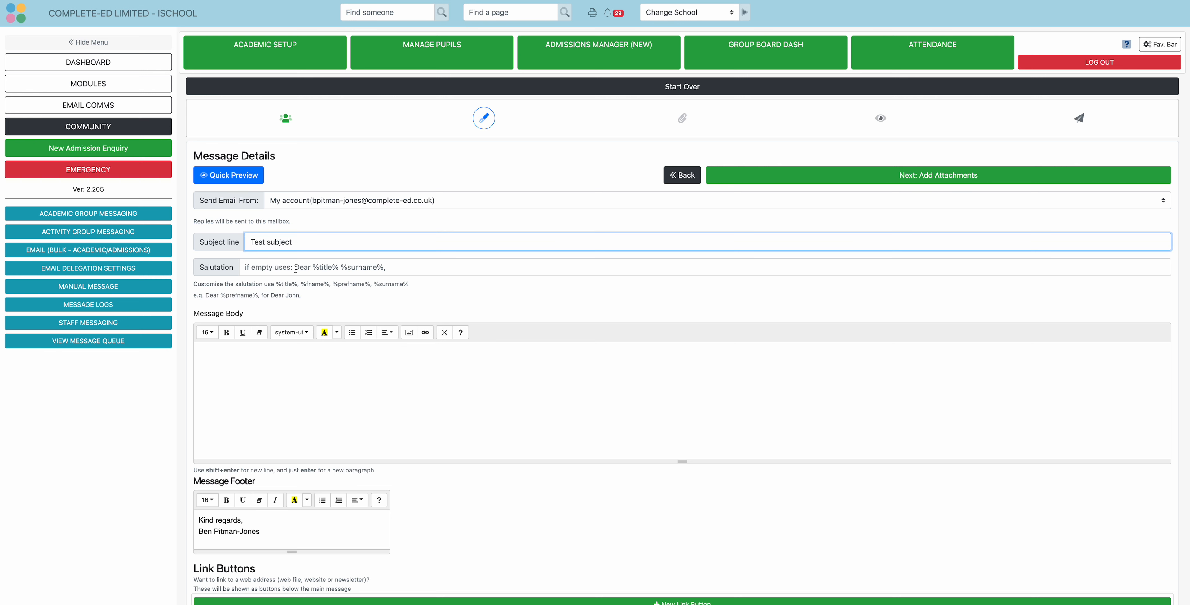
left_click(297, 268)
left_click(317, 349)
scroll(317, 348, "down", 1)
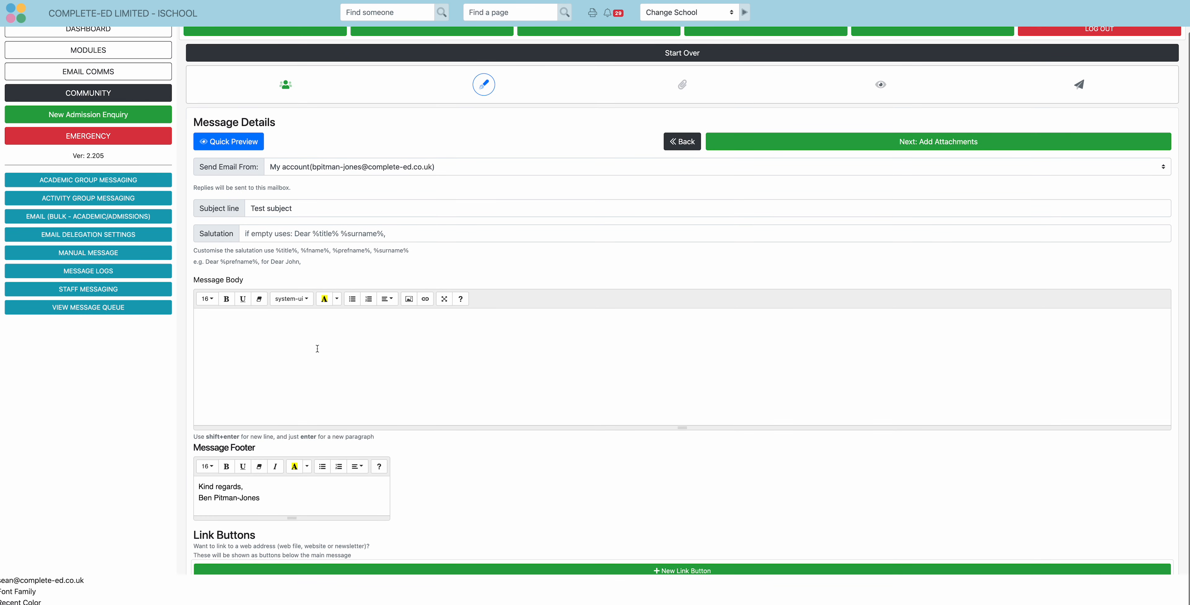
left_click(317, 349)
type("Te")
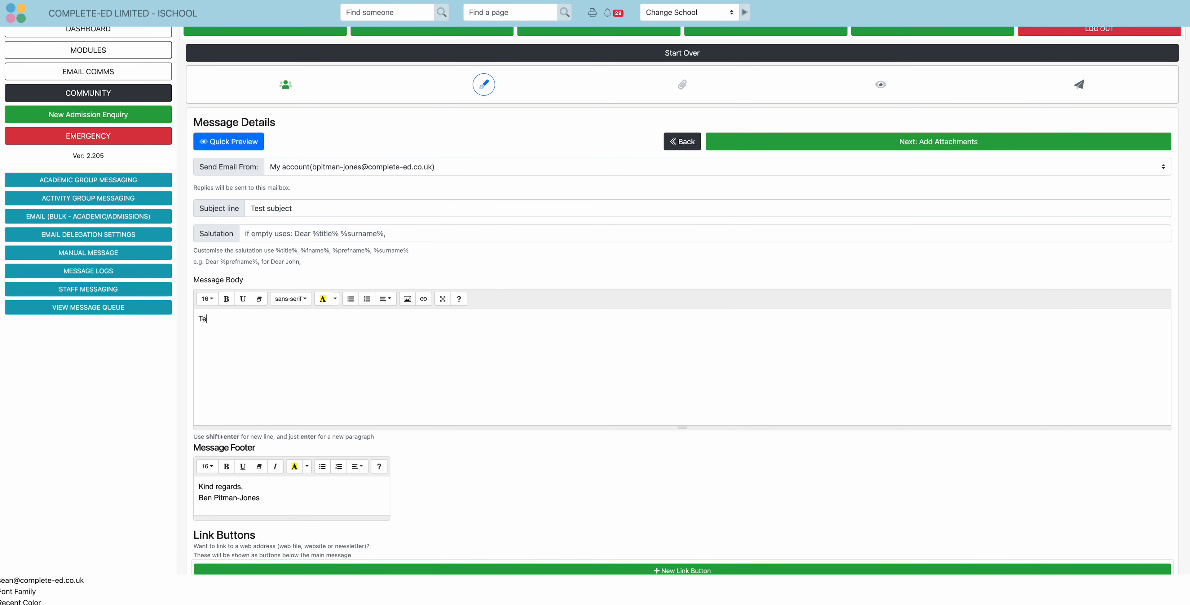
type("st message")
Set the salutation to "Dear %fname%," and check it in a quick preview of the message.
left_click(283, 238)
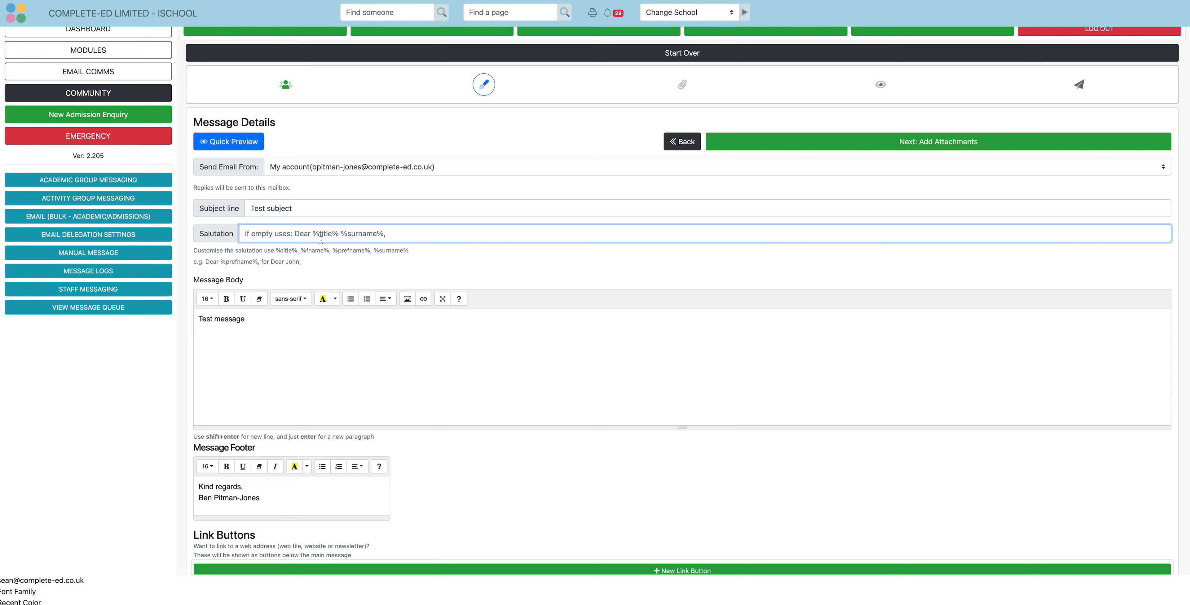
type("Dear ")
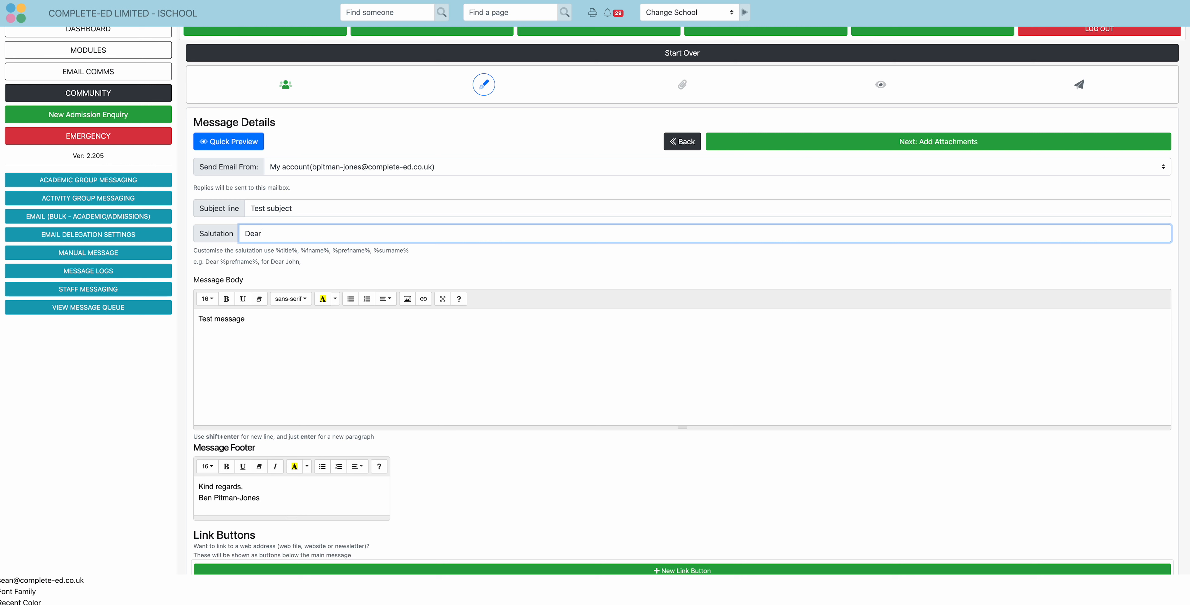
type("%fname%,")
left_click(236, 143)
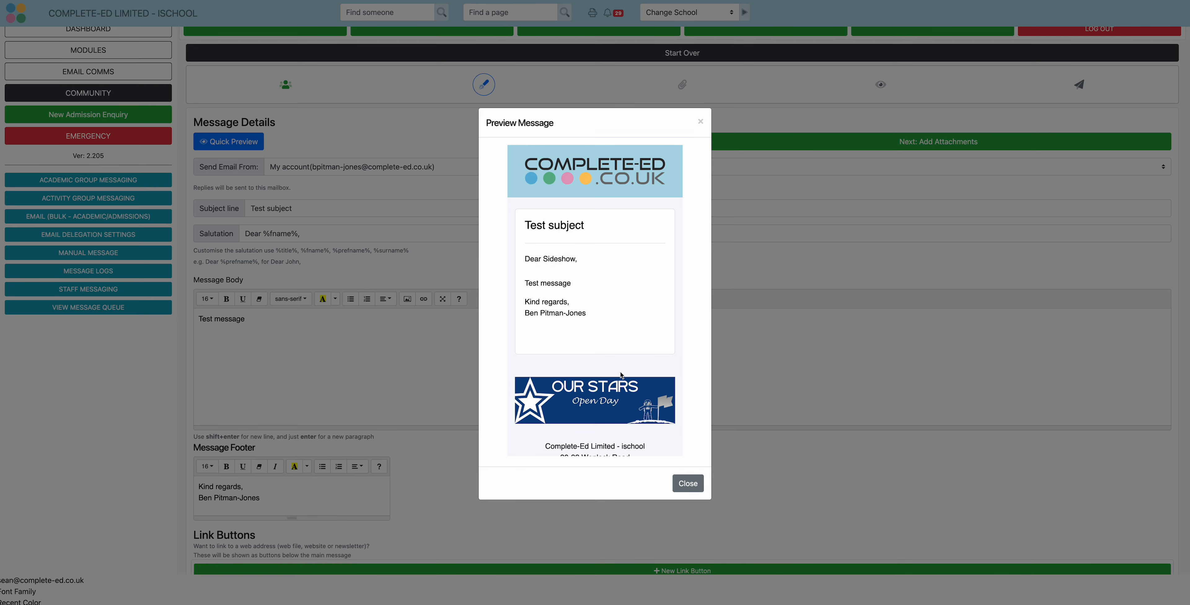
left_click(688, 483)
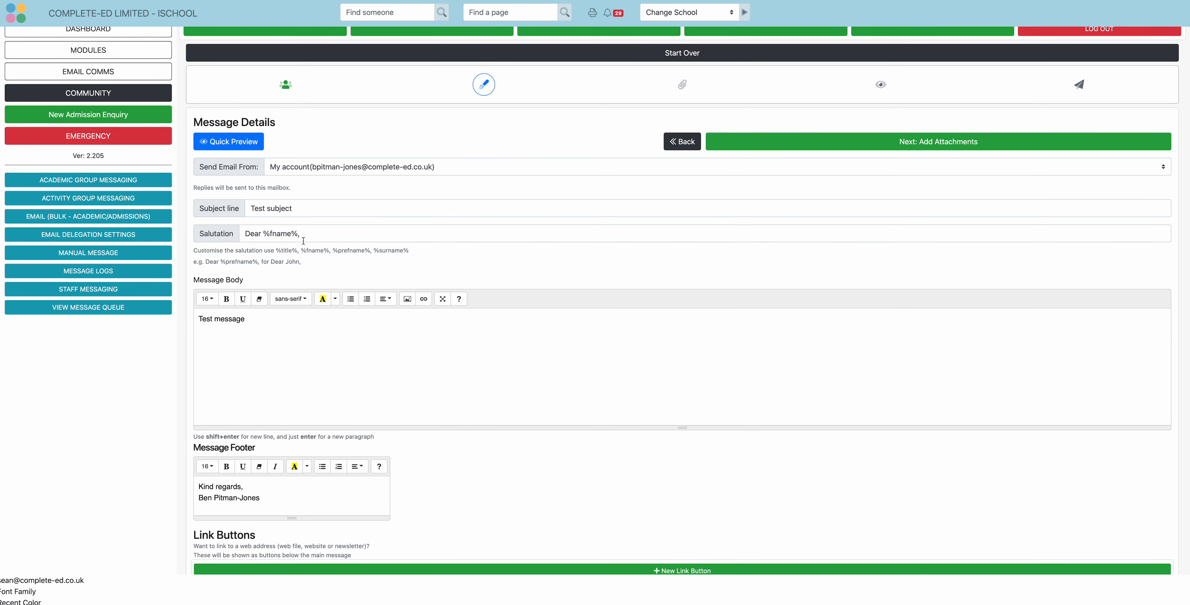
Clear the custom salutation so the default is used and check the message in a quick preview.
left_click_drag(303, 241, 197, 222)
key("BackSpace")
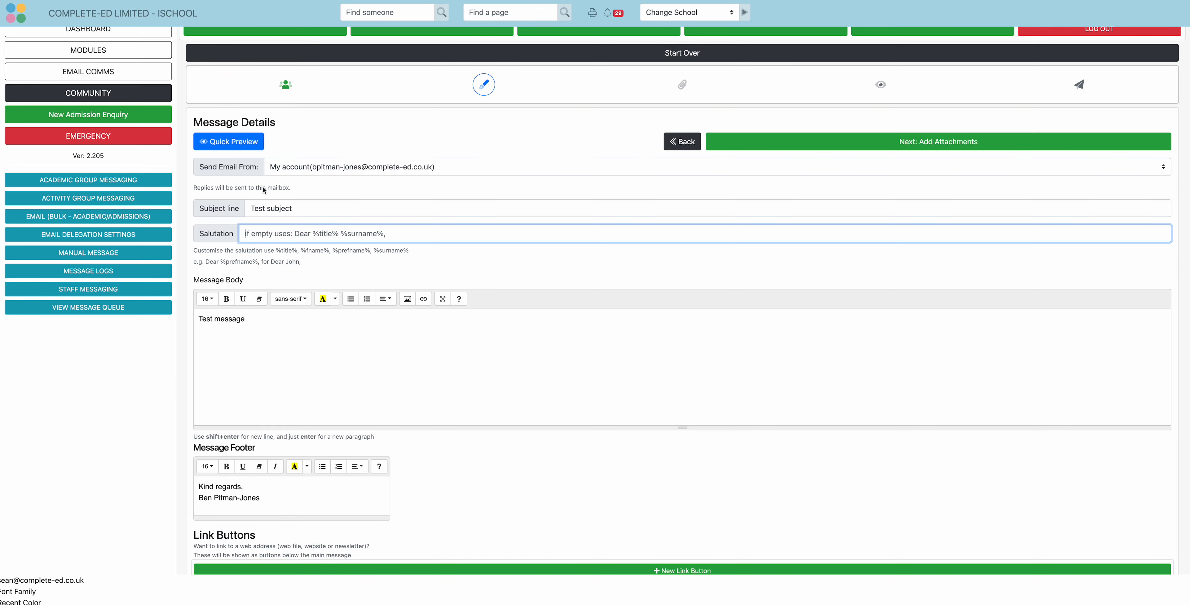
left_click(240, 142)
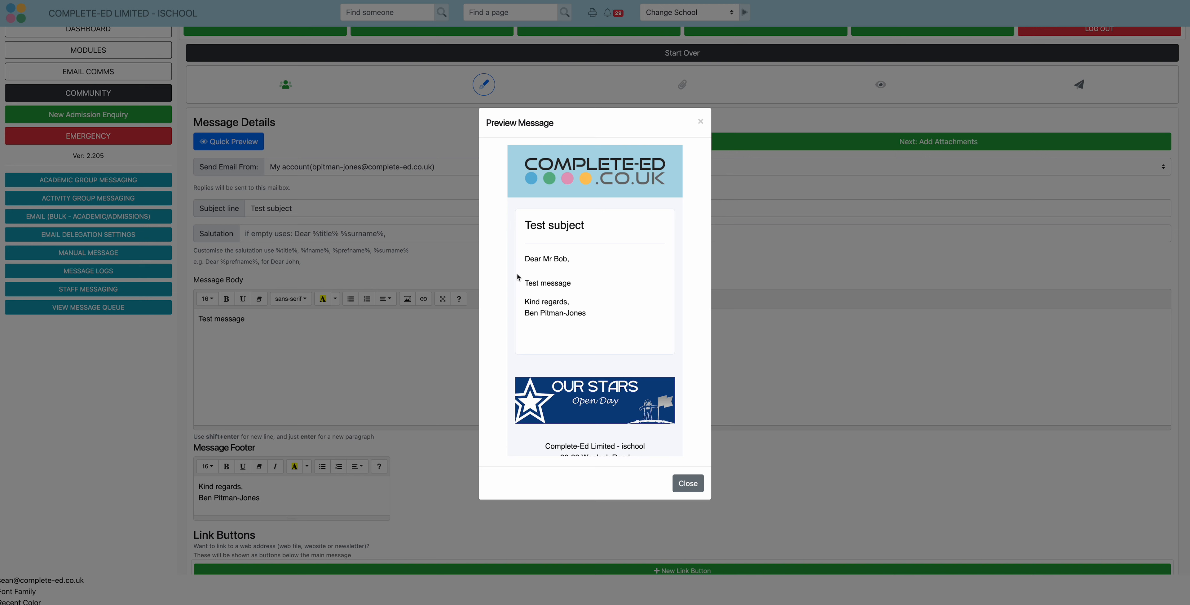
left_click(686, 483)
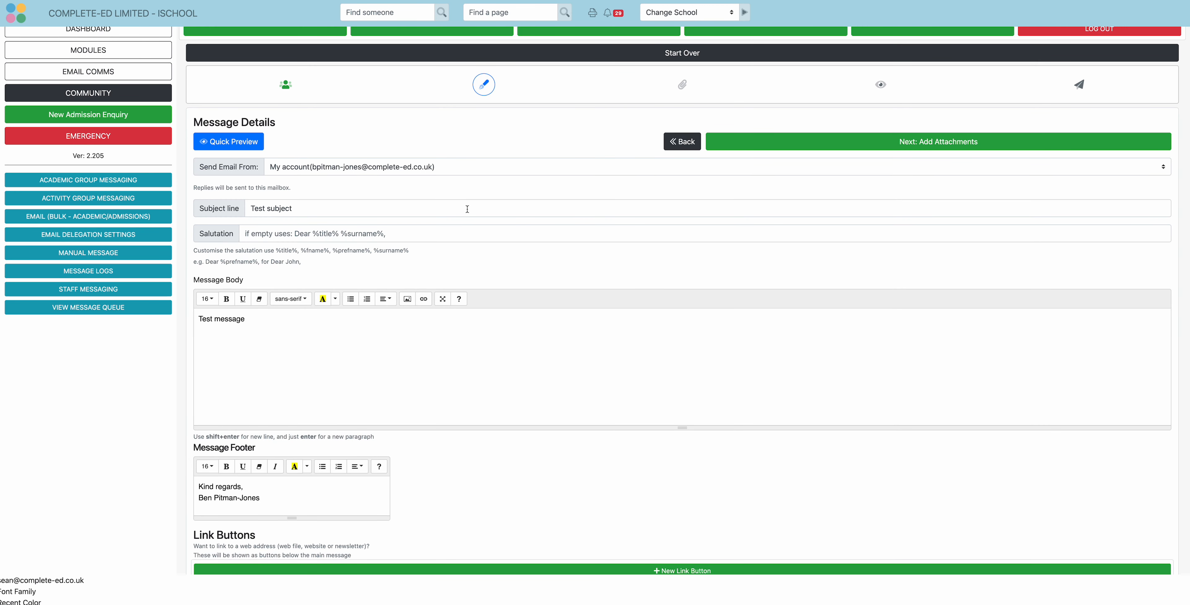
Add a link button with the text "Newsletter" and the URL bbc.co.uk, and check it in a quick preview.
scroll(551, 349, "down", 3)
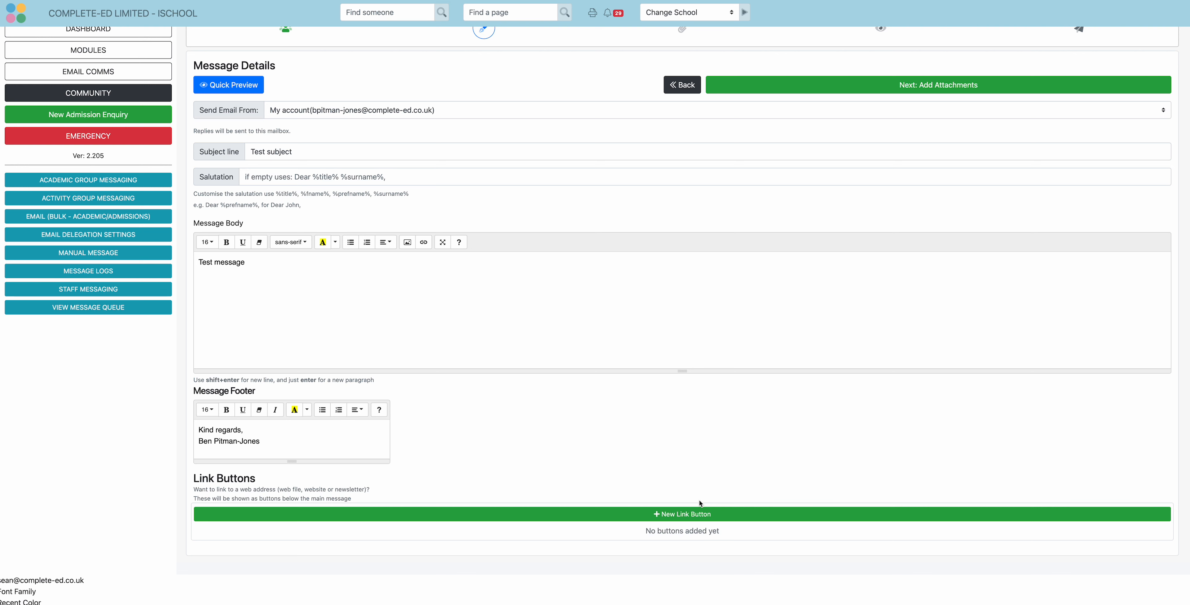
left_click(681, 517)
scroll(679, 514, "down", 2)
left_click(318, 453)
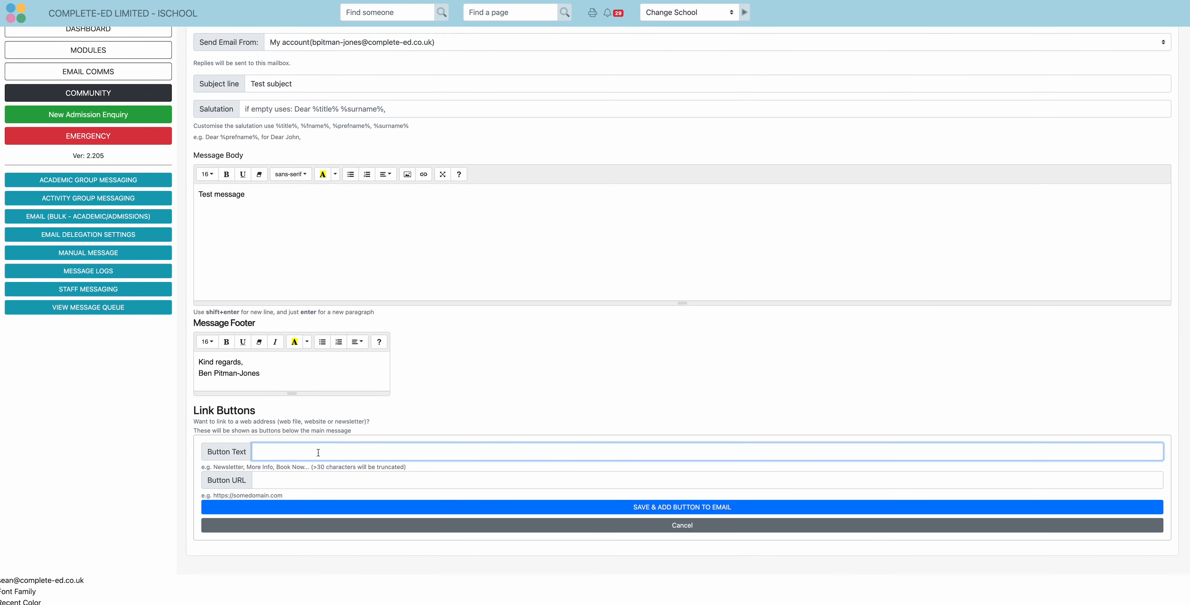
type("Newsletter")
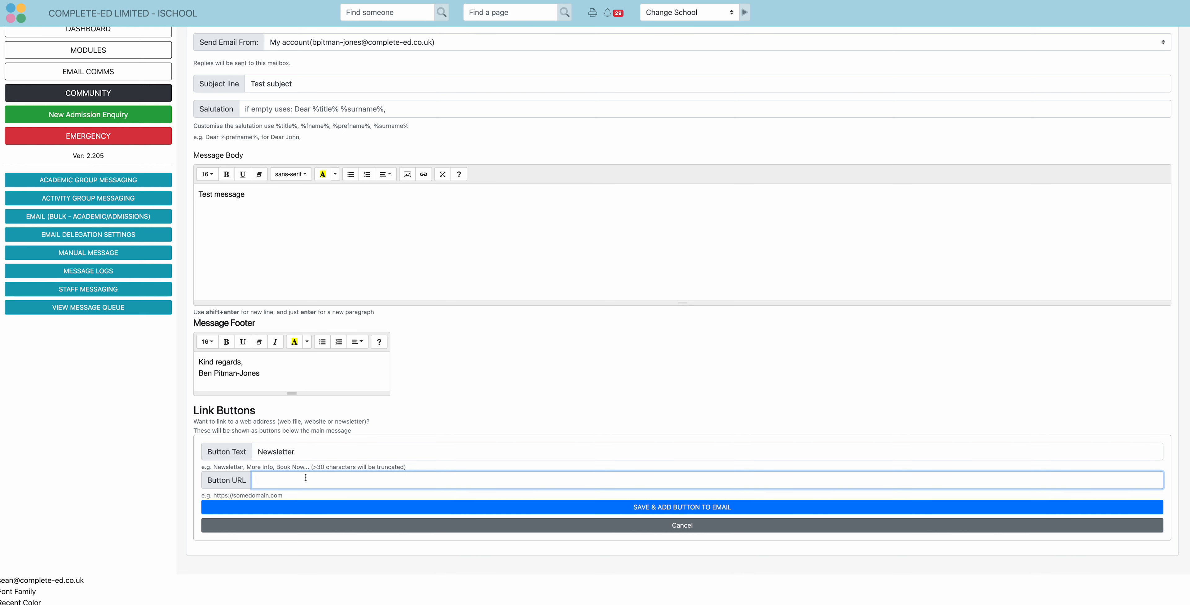
type("bbc.co.uk")
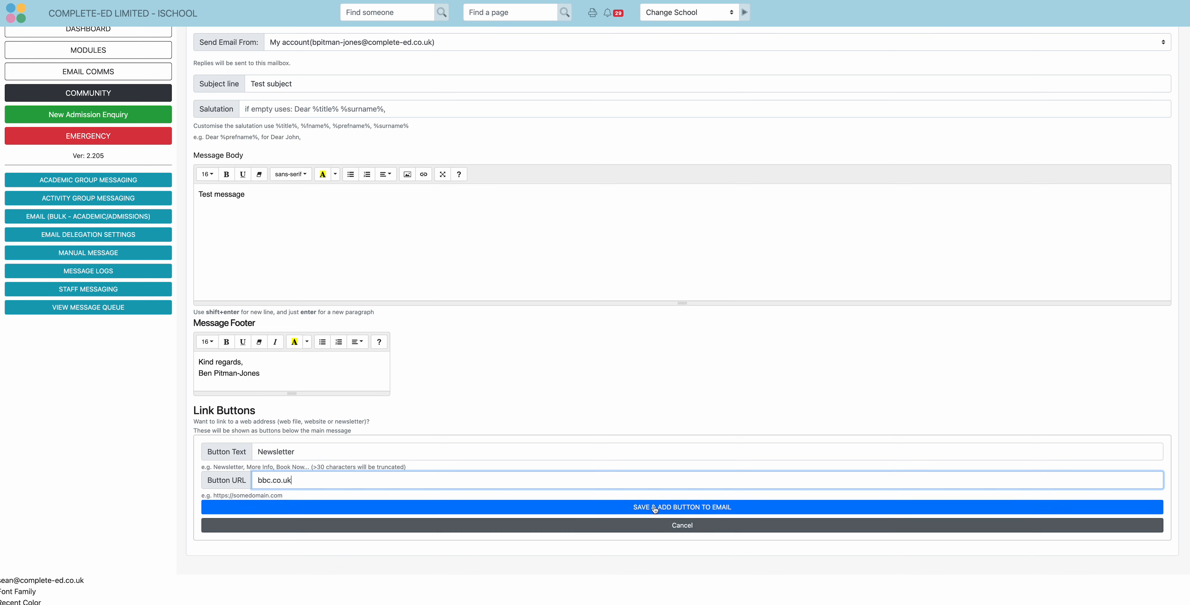
left_click(675, 507)
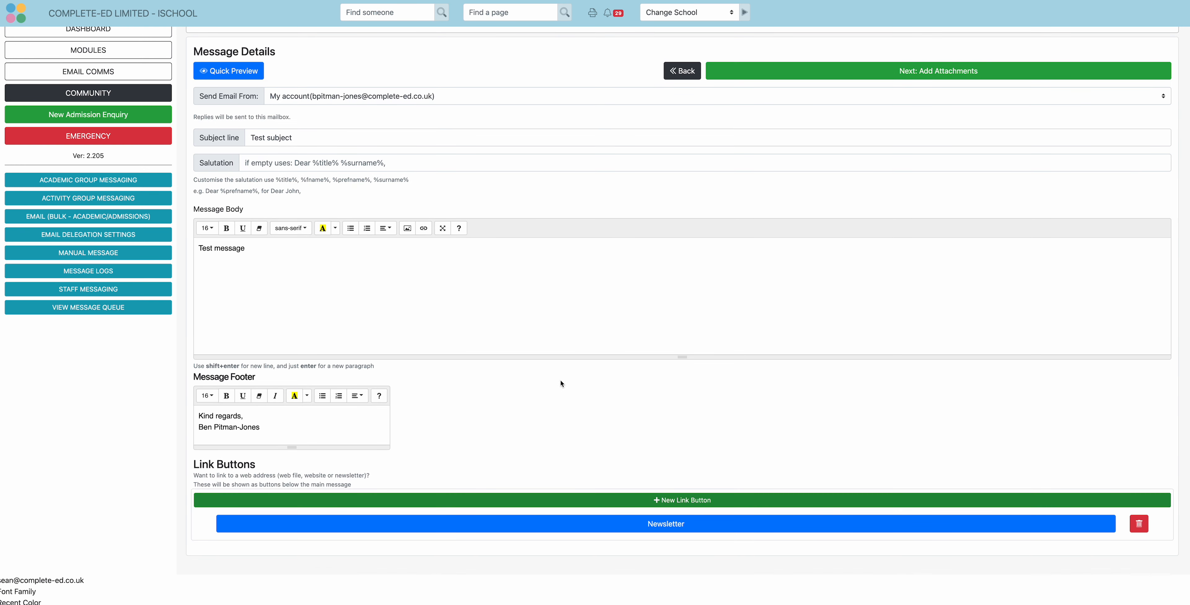
left_click(229, 74)
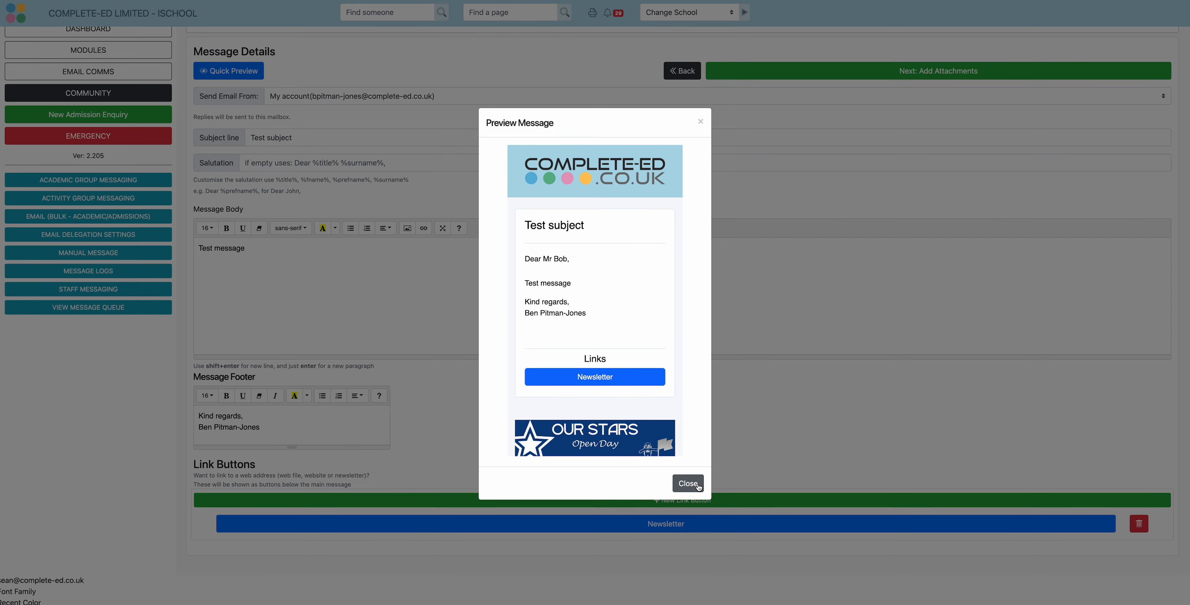
left_click(688, 483)
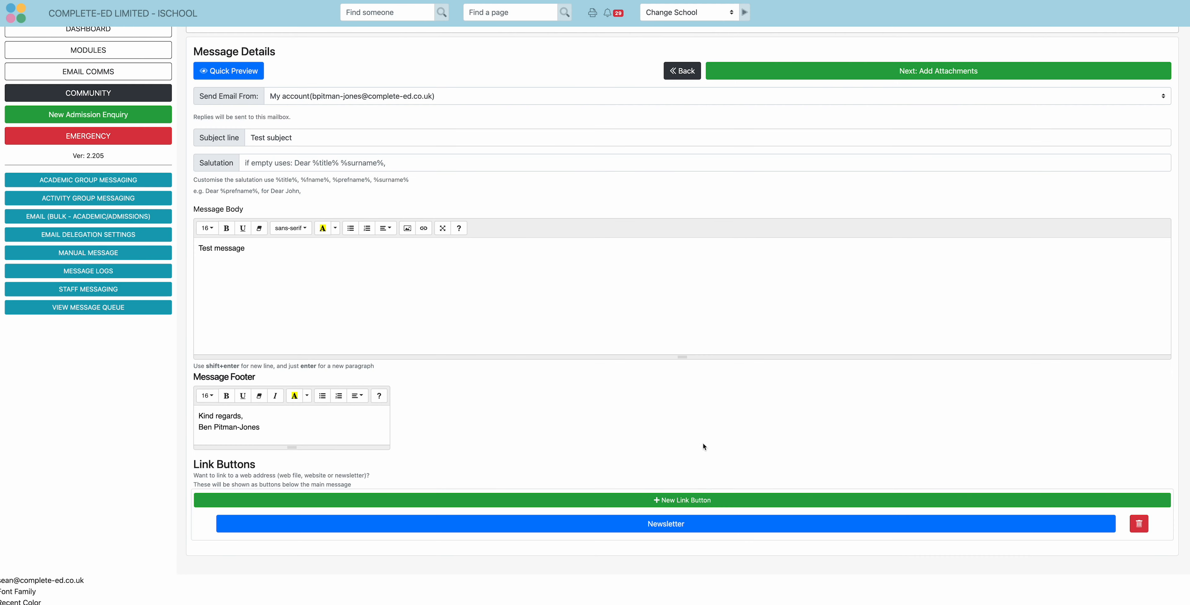
Continue past the attachments without adding files and examine the desktop and mobile previews of the message.
left_click(836, 71)
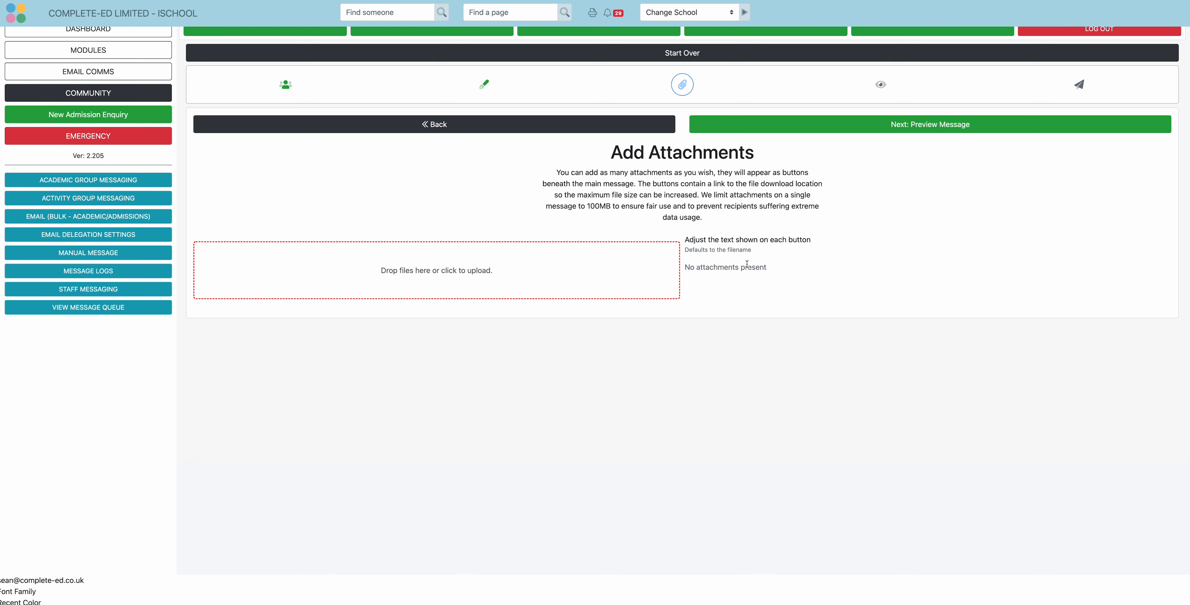
left_click(906, 129)
scroll(522, 347, "down", 2)
scroll(522, 347, "up", 2)
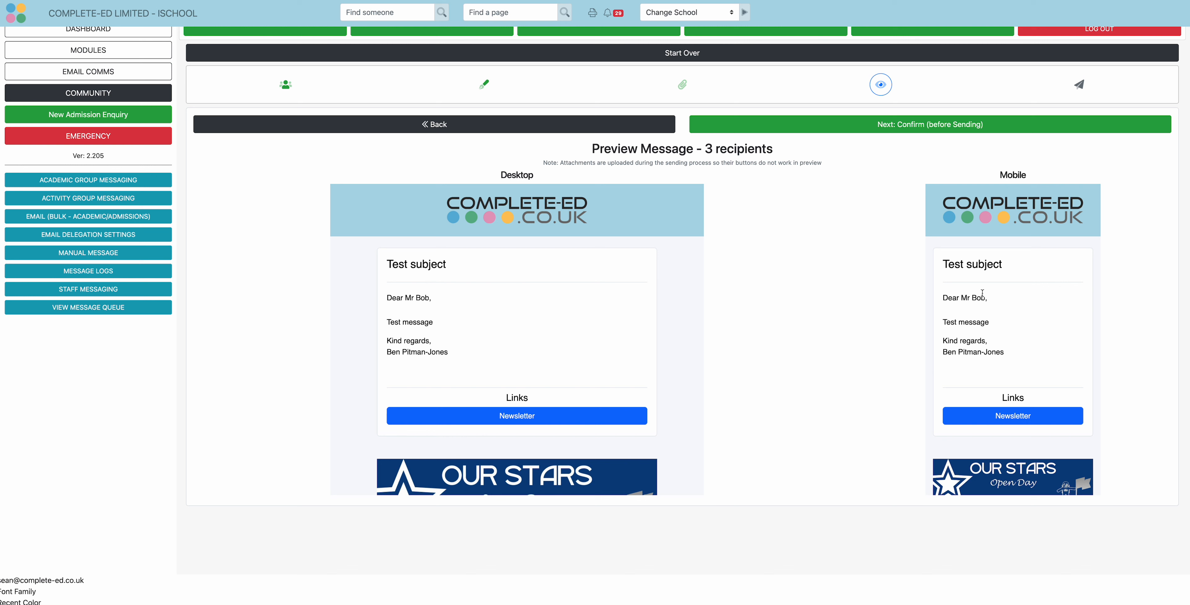
scroll(982, 296, "down", 3)
scroll(993, 302, "up", 3)
scroll(997, 305, "down", 2)
scroll(998, 305, "up", 2)
scroll(998, 305, "down", 3)
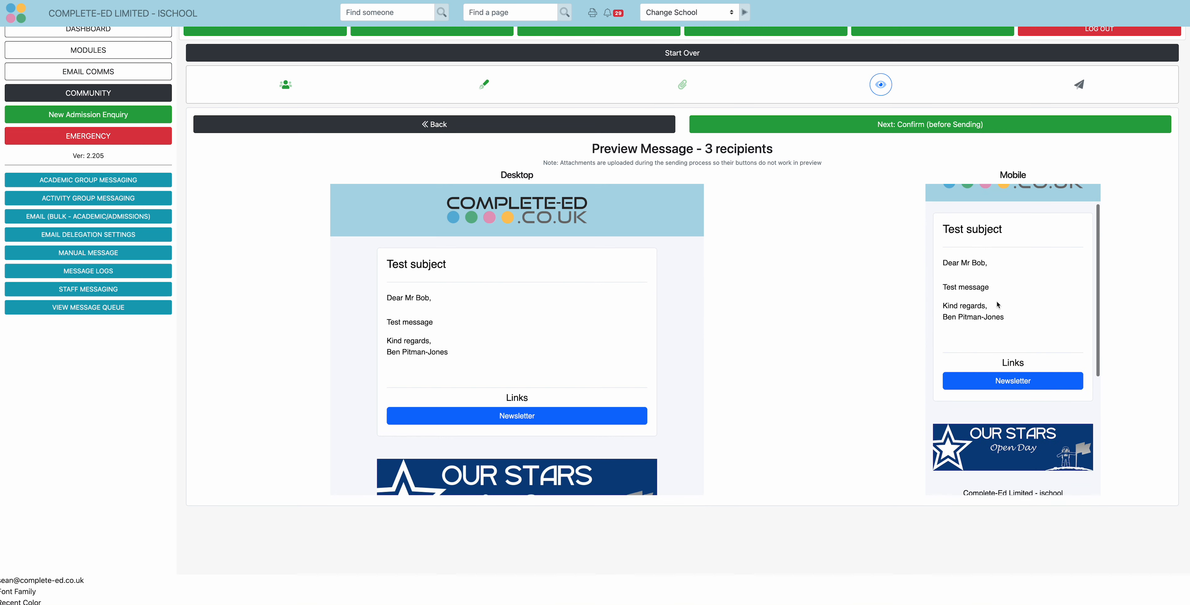
scroll(997, 305, "up", 3)
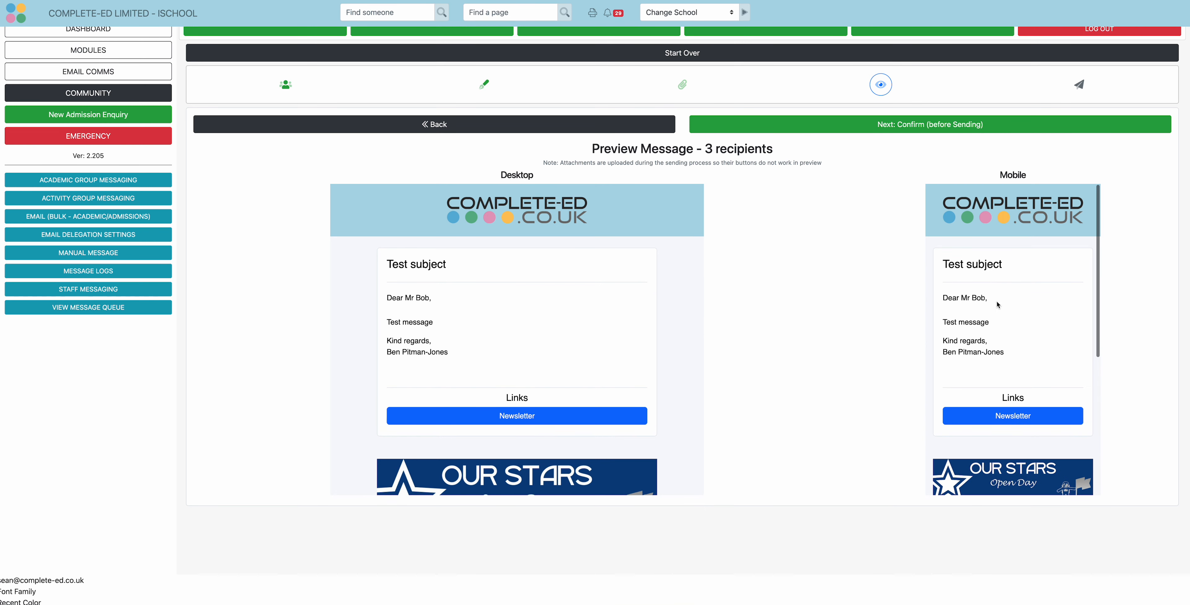
Proceed to the sending confirmation and delay the email's sending until 19/06/2022 18:00.
left_click(861, 127)
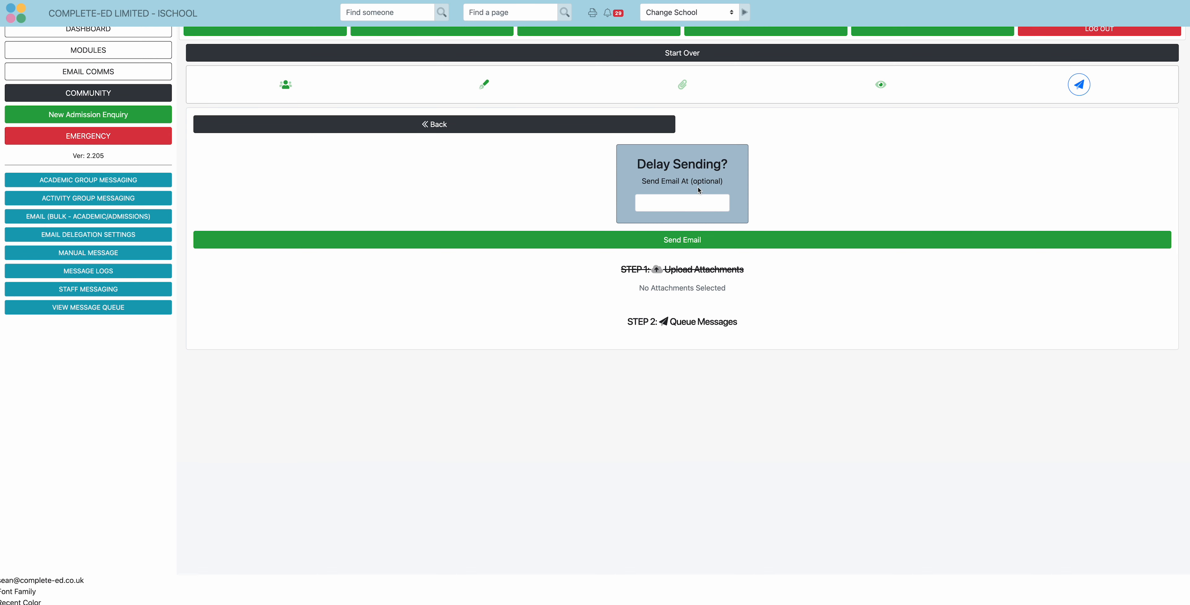
left_click(689, 202)
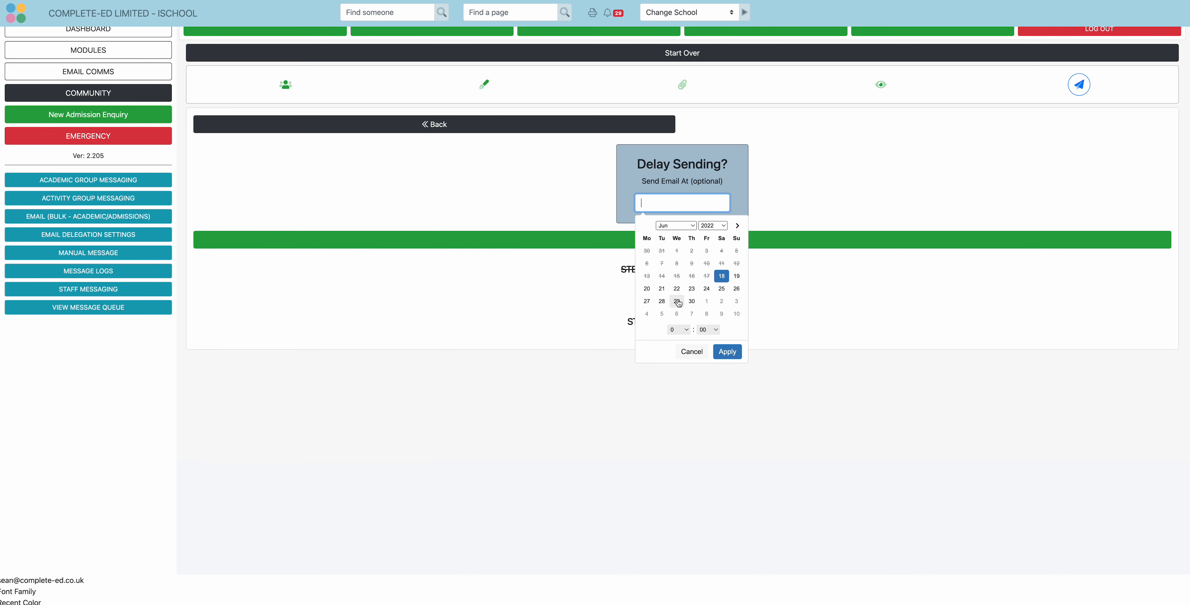
left_click(736, 276)
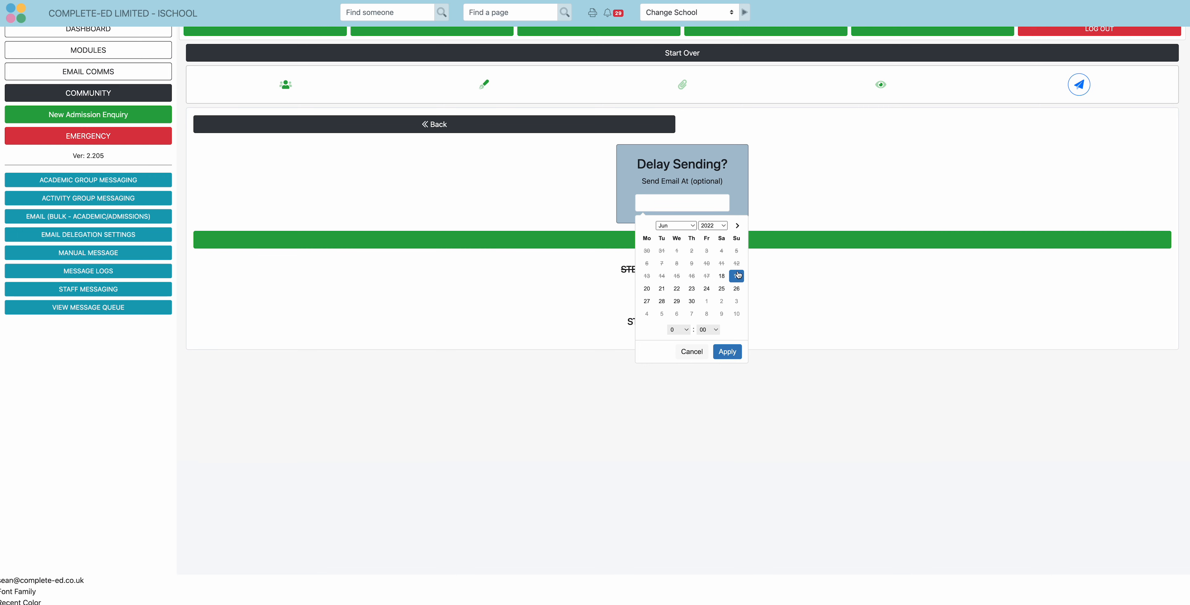
left_click(679, 330)
left_click(677, 508)
left_click(727, 351)
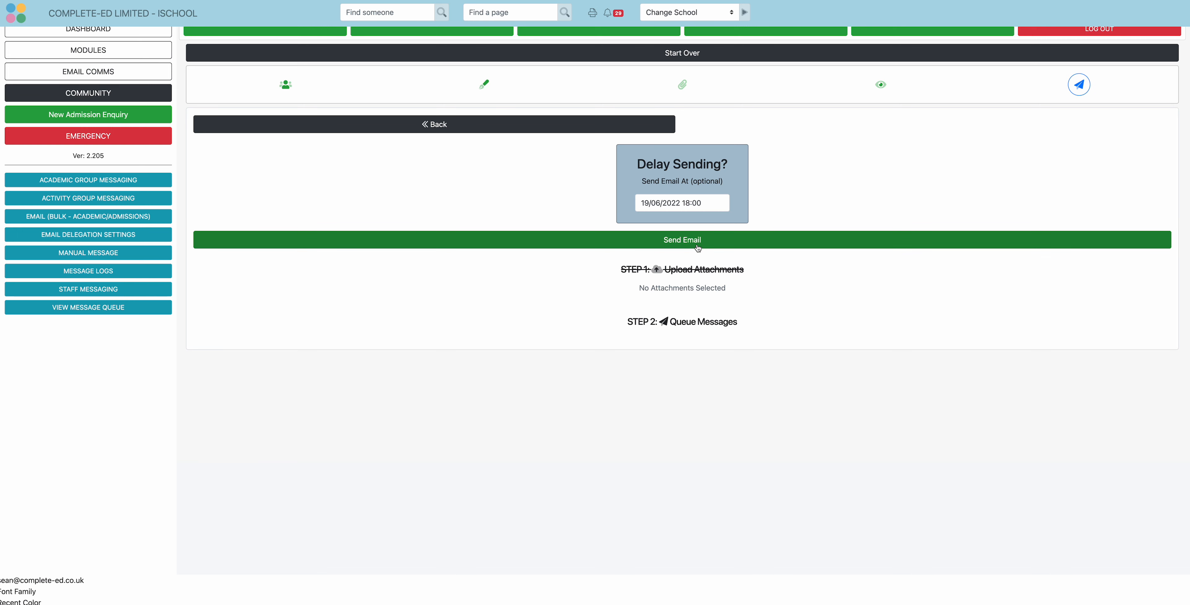
Send the email to the message queue and finish the bulk email process.
left_click(672, 245)
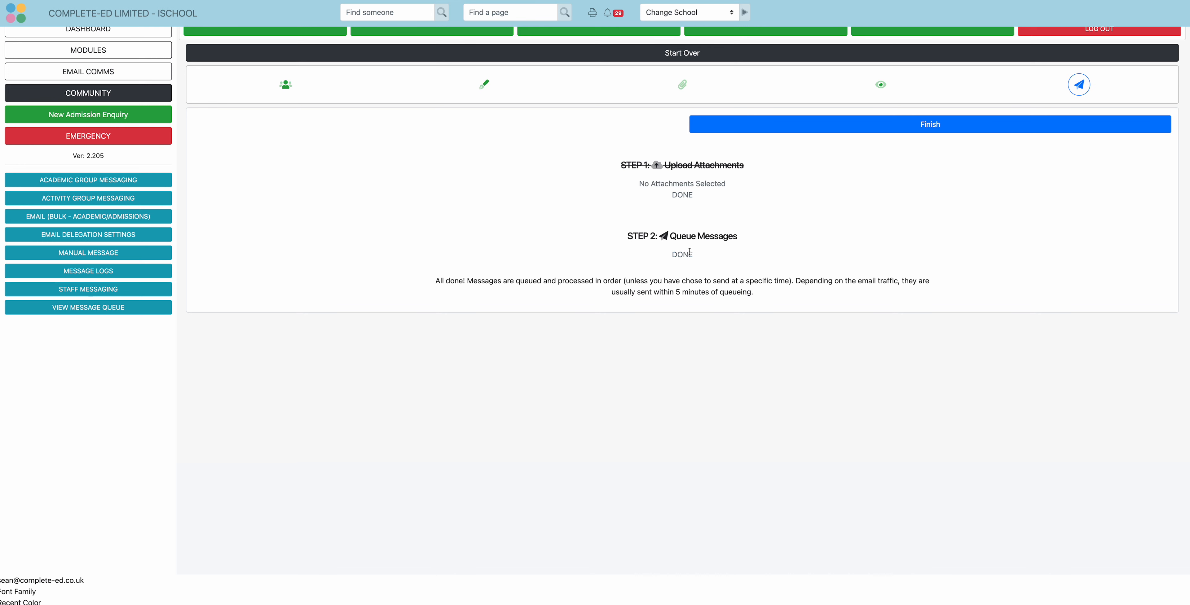
left_click(965, 122)
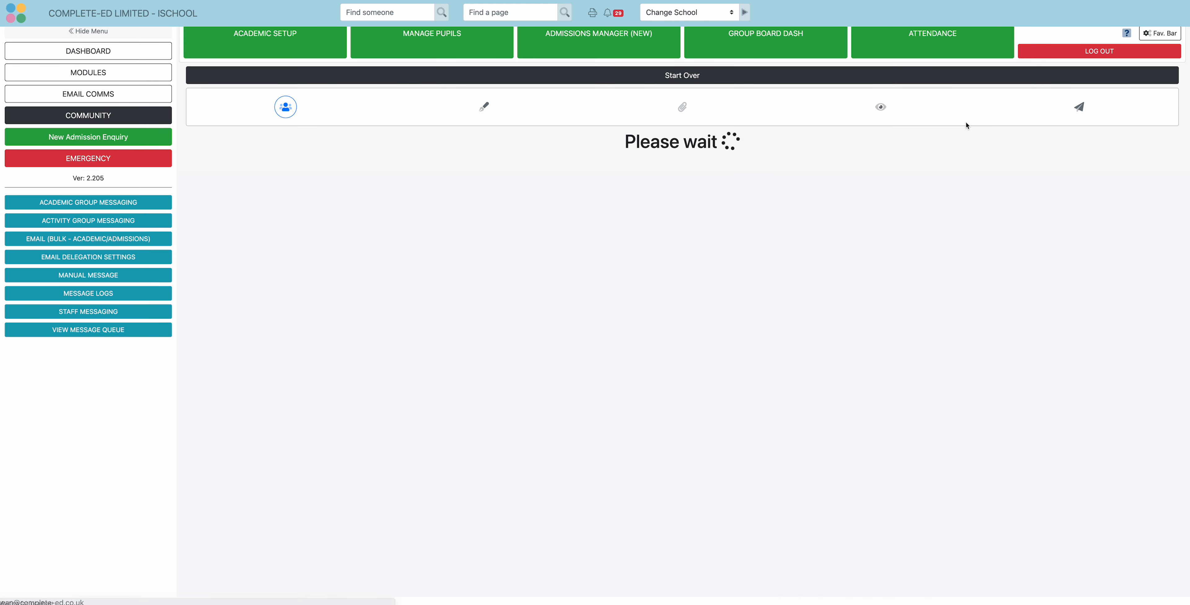